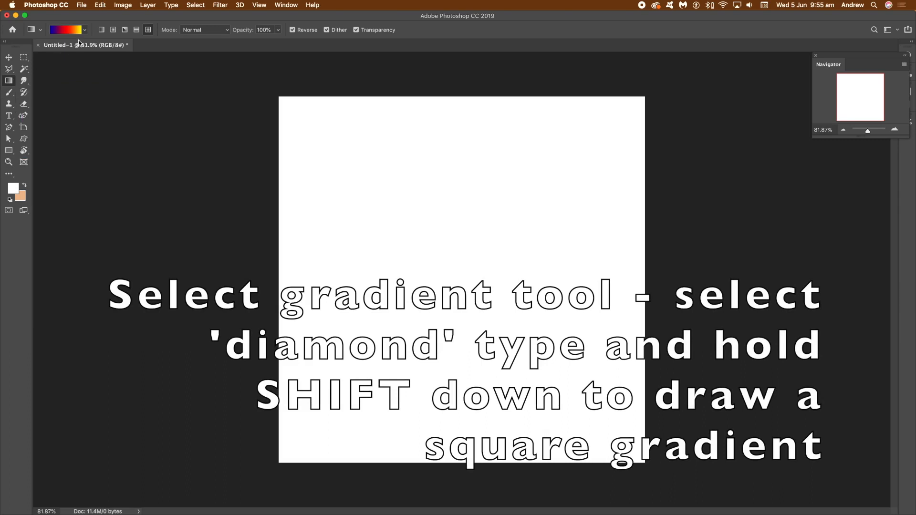
# Try a square blue, red and yellow diamond gradient reaching the canvas's upper-left corner, and undo it.
pyautogui.click(84, 30)
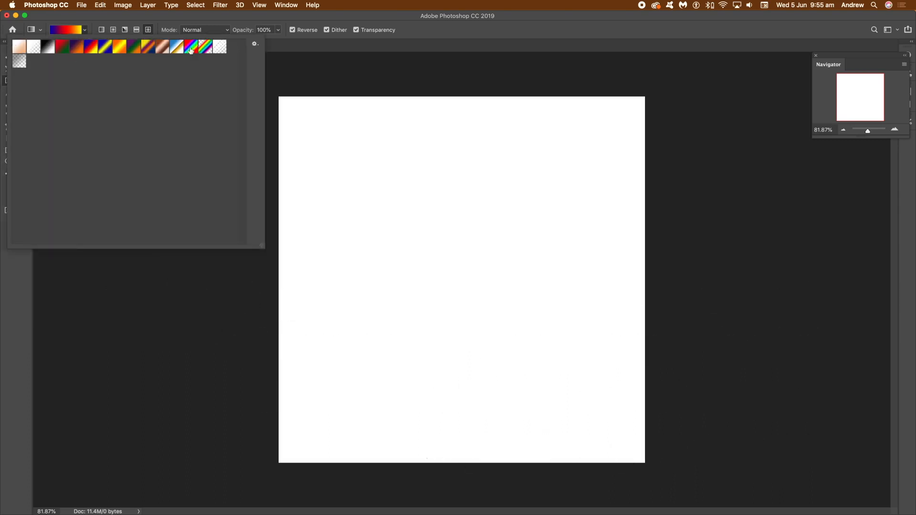
pyautogui.click(198, 18)
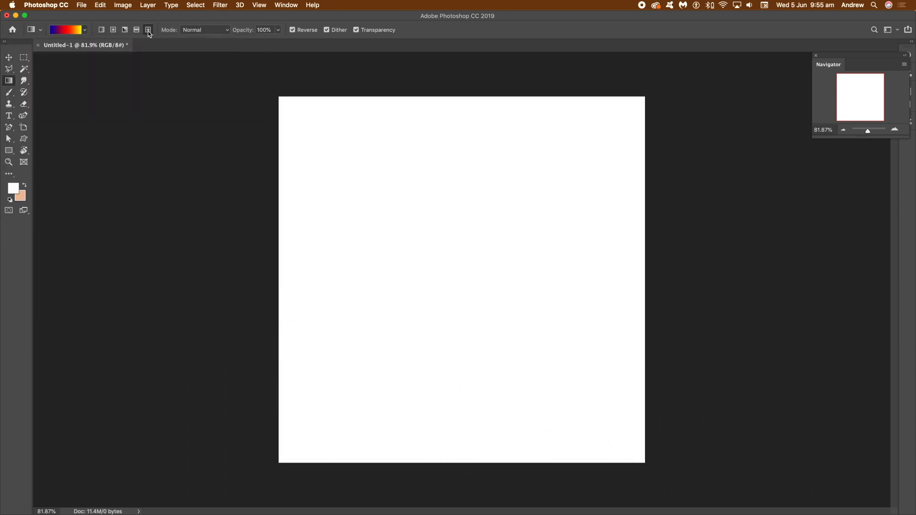
pyautogui.click(148, 30)
pyautogui.moveTo(402, 220); pyautogui.dragTo(279, 96)
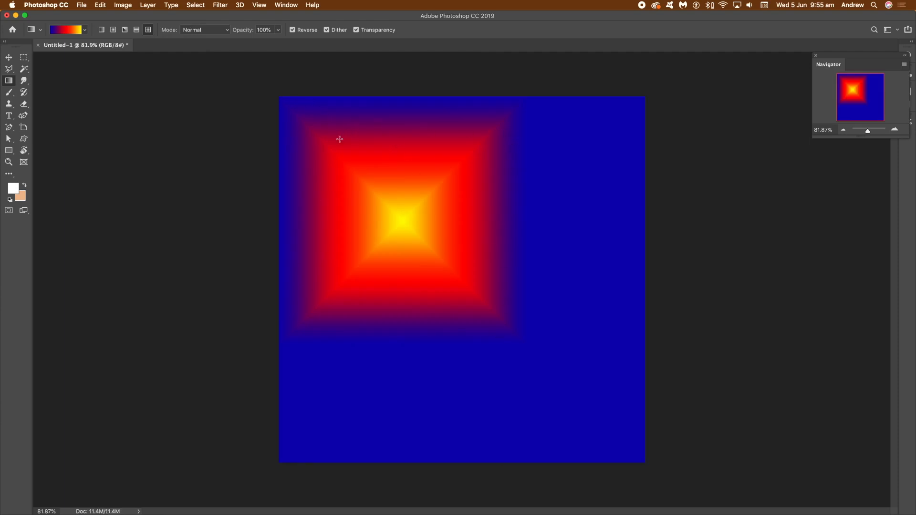
pyautogui.click(101, 5)
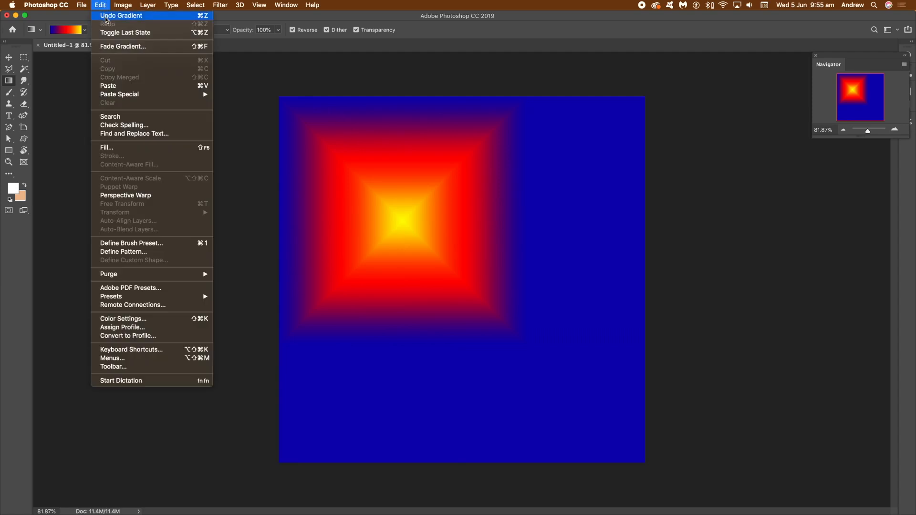
pyautogui.click(110, 13)
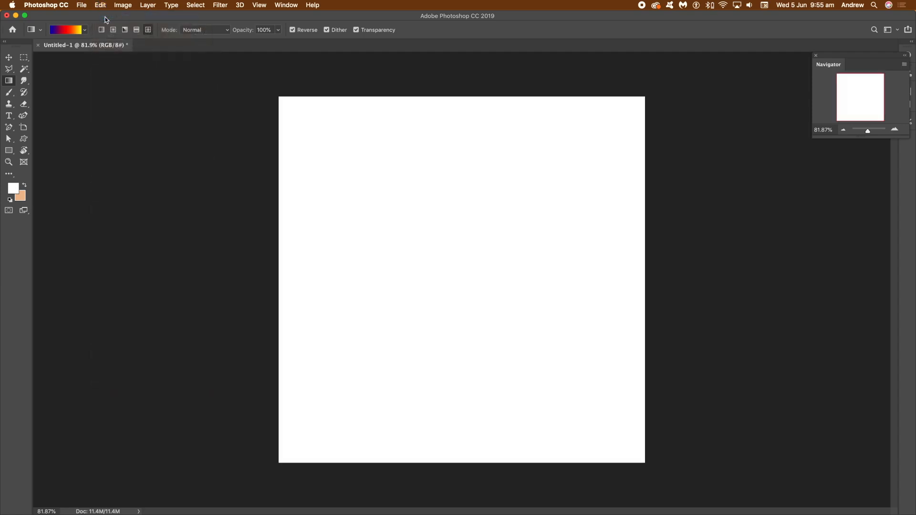
# Create a new guide layout with 8 columns and 8 rows across the canvas.
pyautogui.click(259, 5)
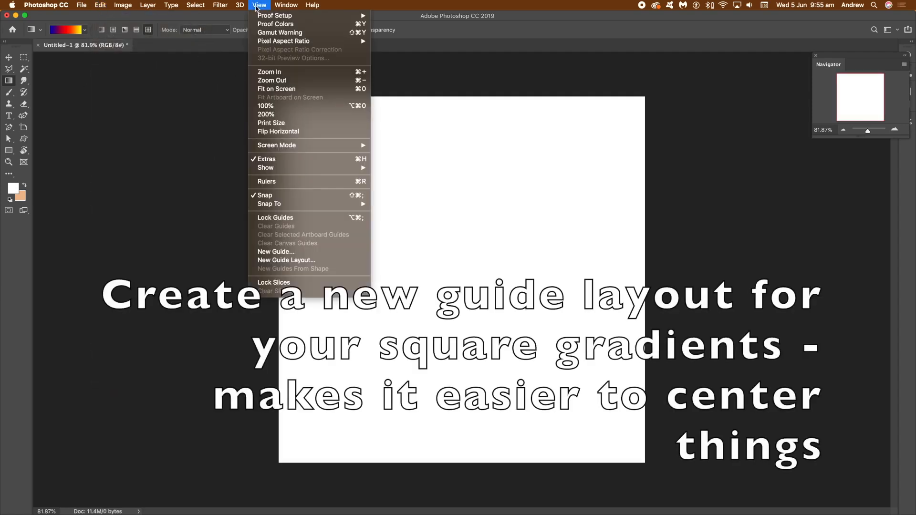
pyautogui.click(279, 260)
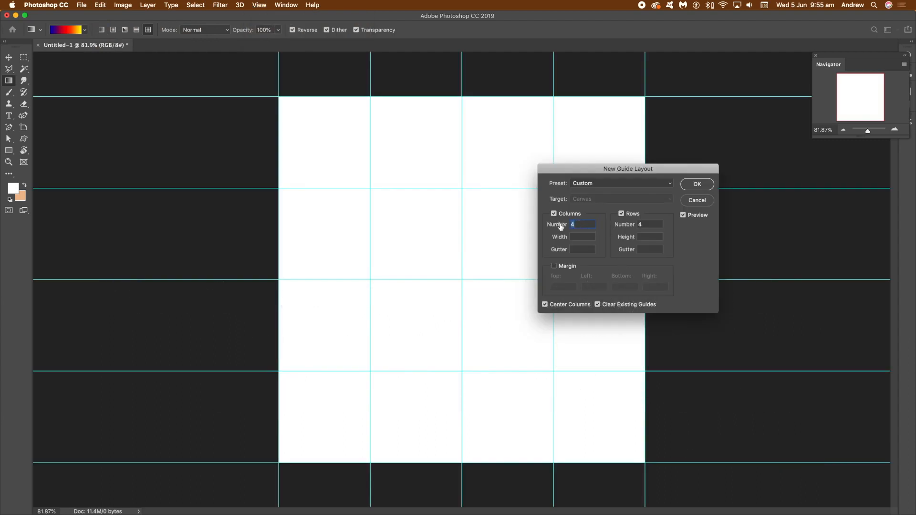
pyautogui.write('8')
pyautogui.press('Tab')
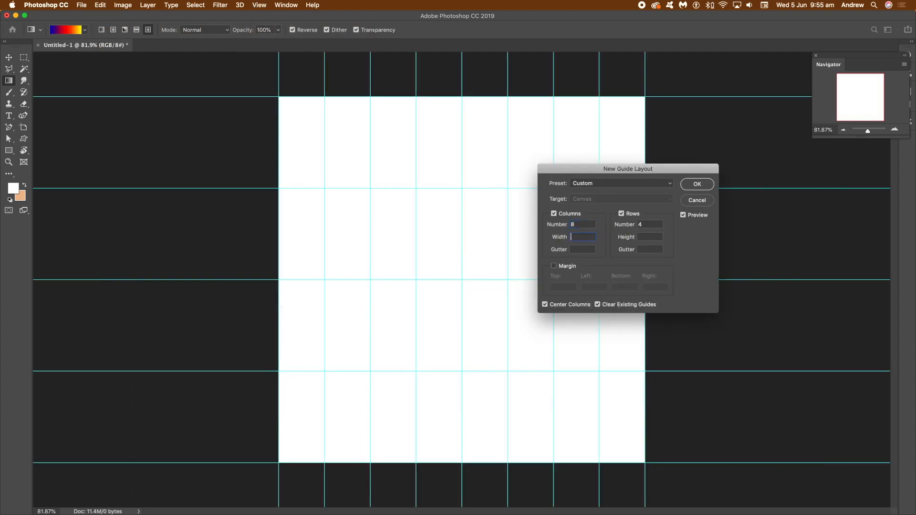
pyautogui.click(653, 222)
pyautogui.write('8')
pyautogui.click(702, 184)
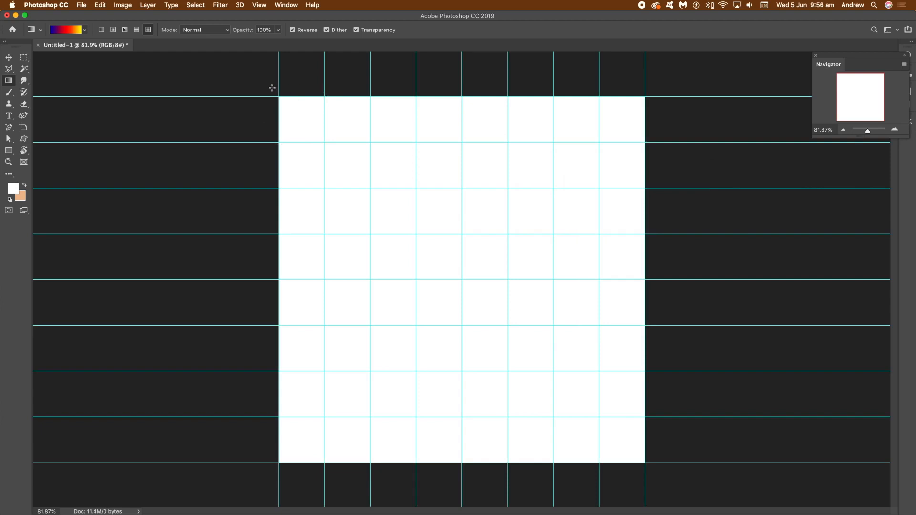
# Select the two-by-two cell block in the canvas's upper-left corner with the Rectangular Marquee and check the Snap To settings.
pyautogui.click(24, 60)
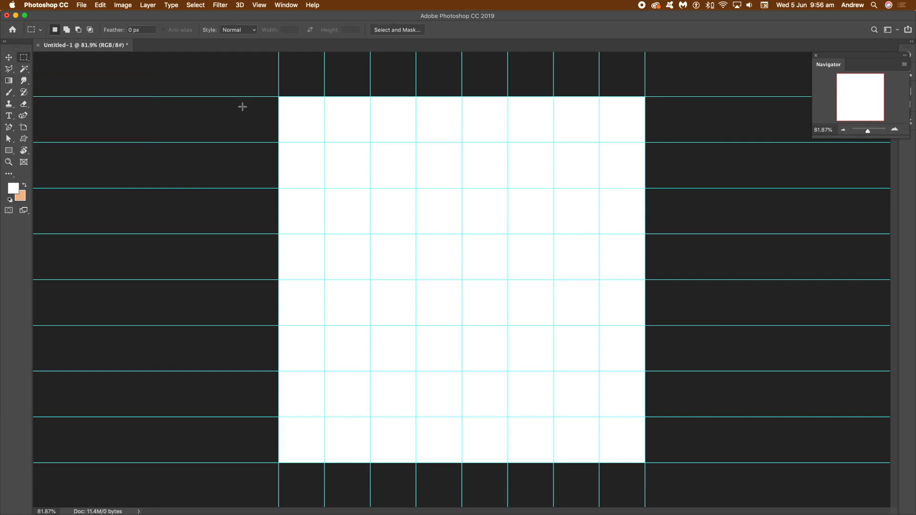
pyautogui.moveTo(279, 96); pyautogui.dragTo(370, 187)
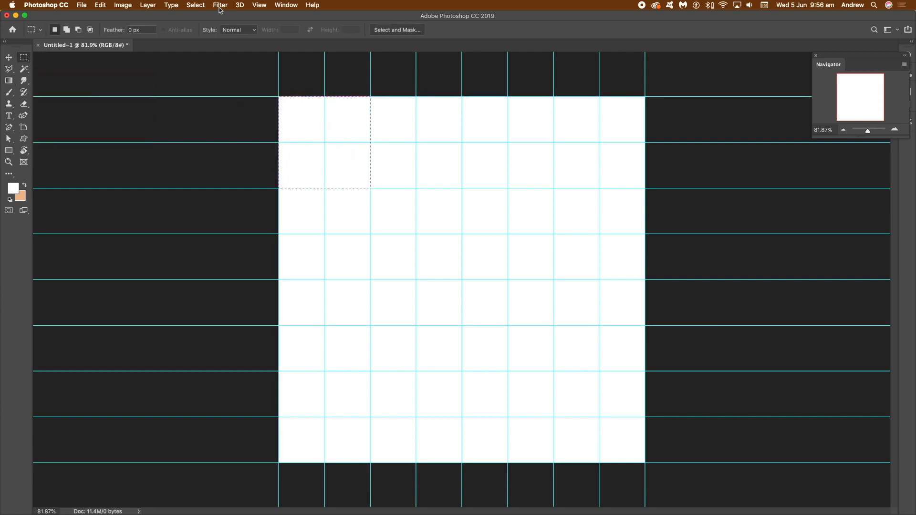
pyautogui.click(260, 5)
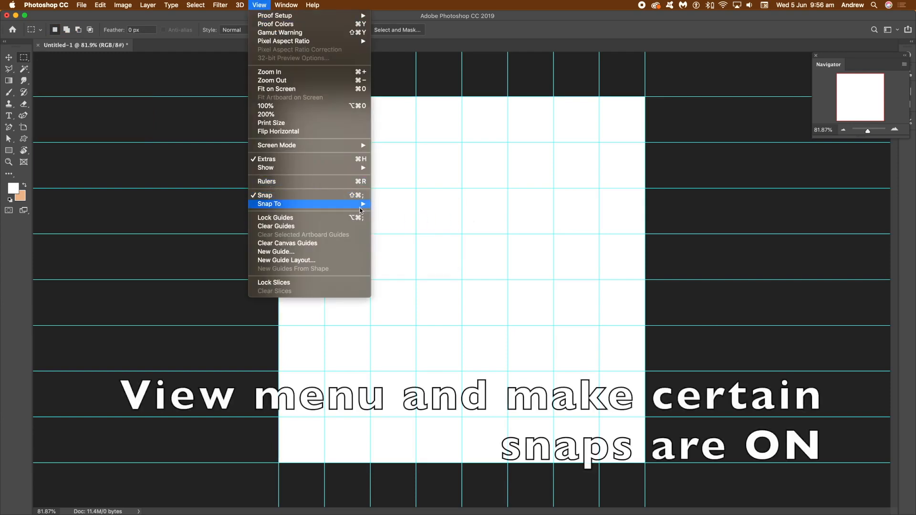
pyautogui.moveTo(363, 205)
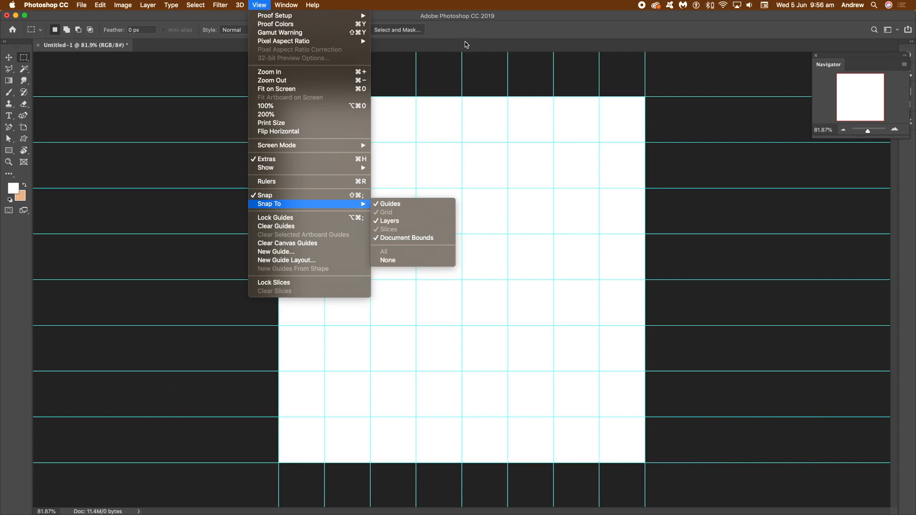
pyautogui.click(492, 33)
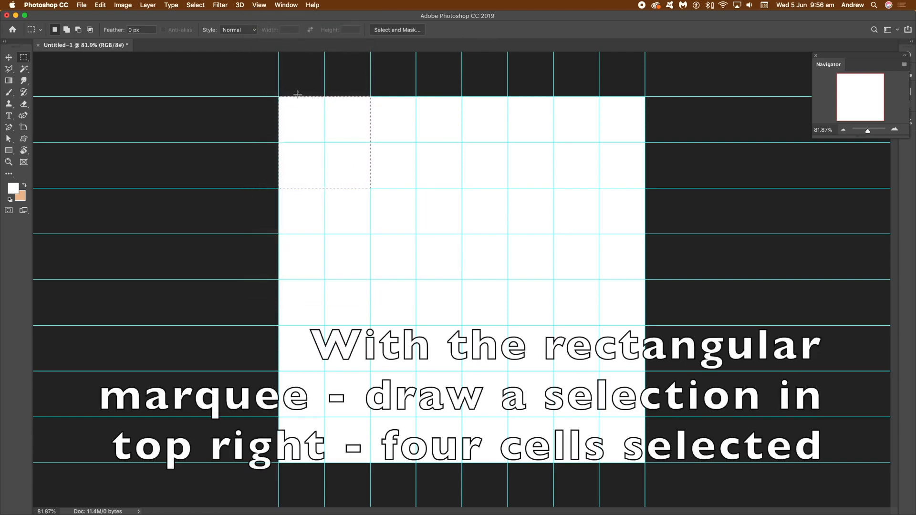
# Fill the selected two-by-two block with a blue, red and yellow diamond gradient from its center to its lower-right corner.
pyautogui.click(9, 82)
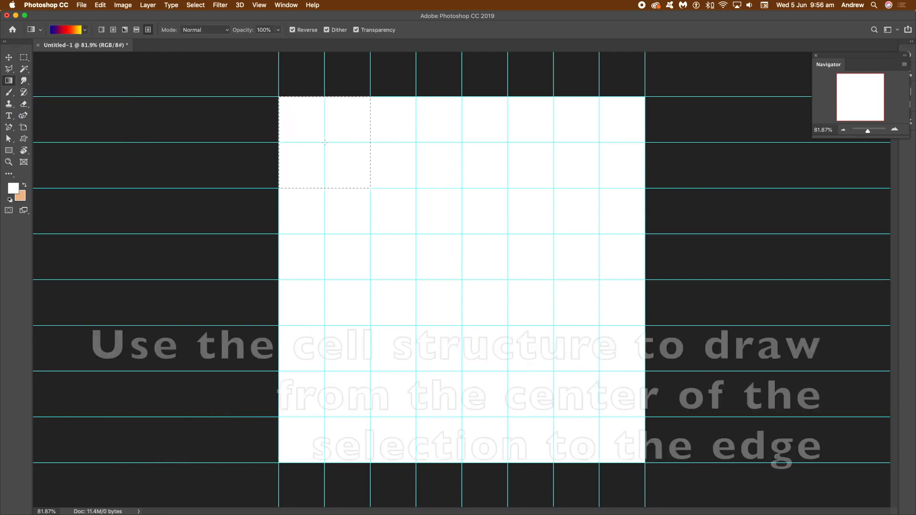
pyautogui.moveTo(324, 142); pyautogui.dragTo(350, 165)
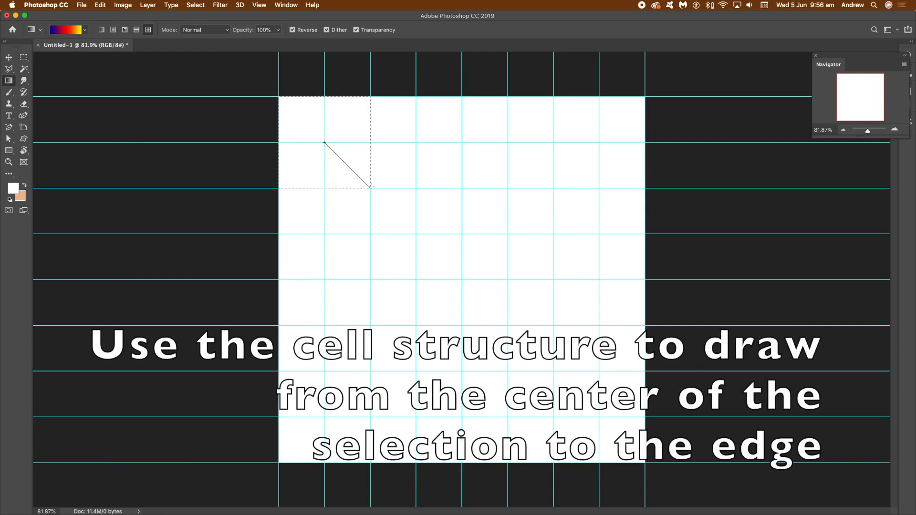
pyautogui.moveTo(370, 187); pyautogui.dragTo(371, 187)
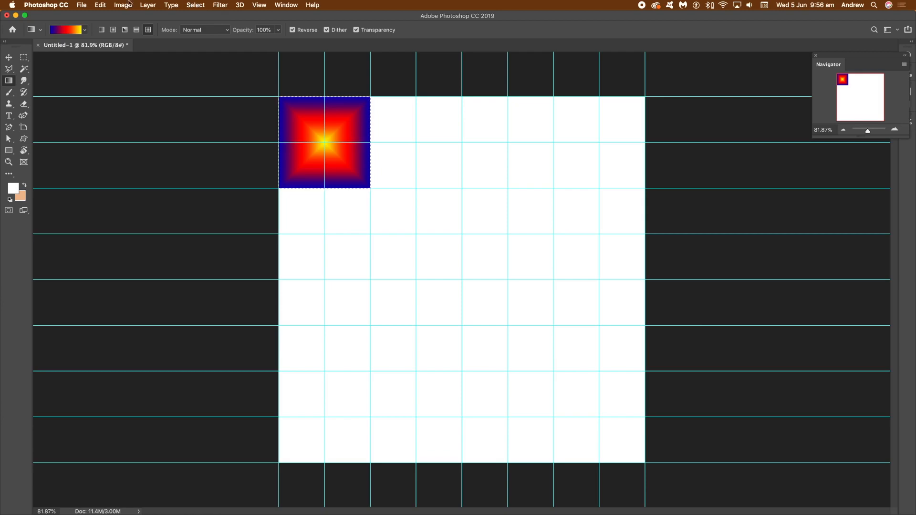
# Undo the gradient in the two-by-two corner block and its marquee selection.
pyautogui.click(100, 4)
pyautogui.click(101, 17)
pyautogui.click(100, 5)
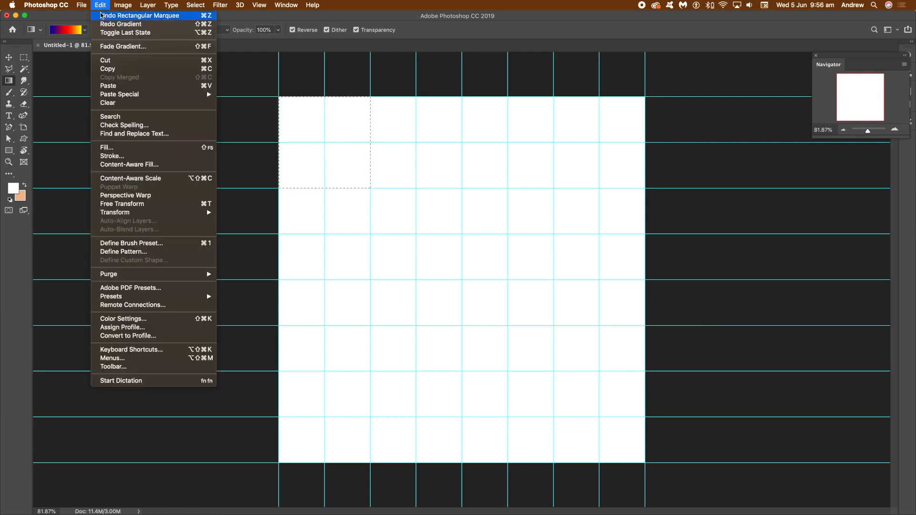
pyautogui.click(169, 14)
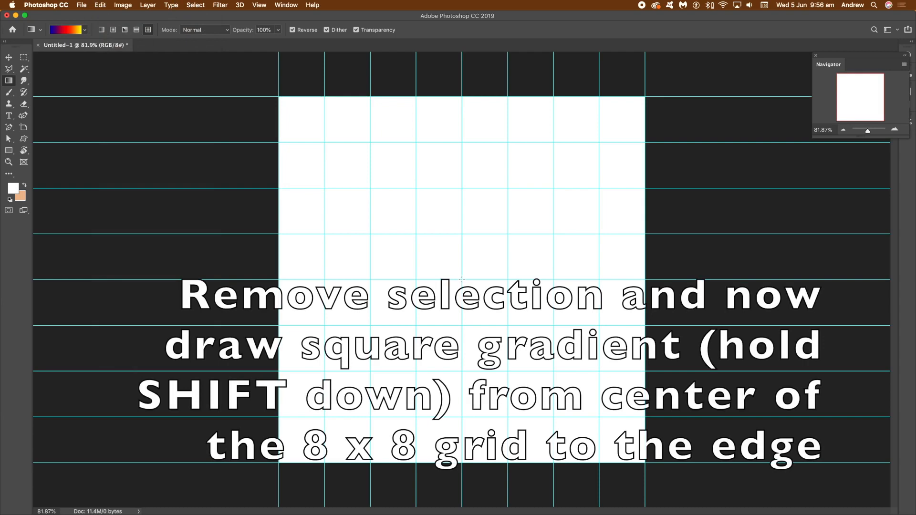
# Try a full-canvas diamond gradient from the center of the guide grid to its upper-left corner, and undo it.
pyautogui.moveTo(461, 279); pyautogui.dragTo(277, 98)
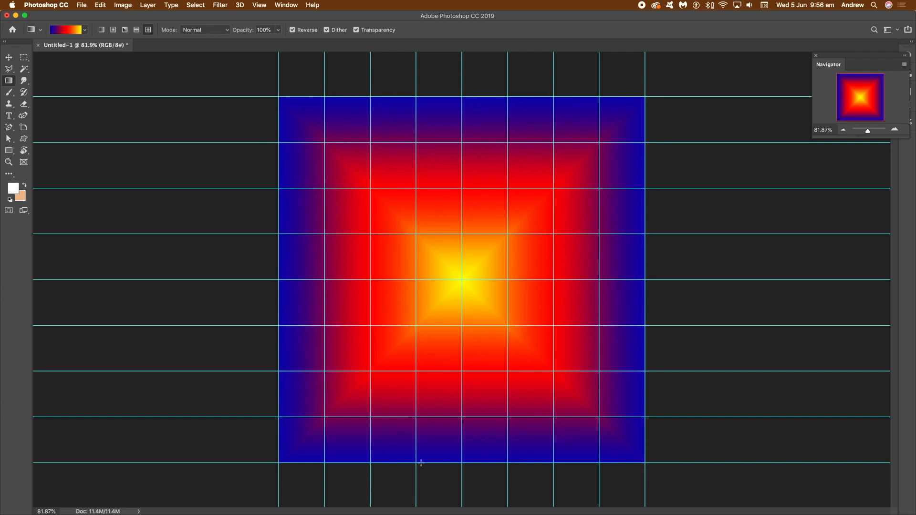
pyautogui.click(195, 5)
pyautogui.click(193, 18)
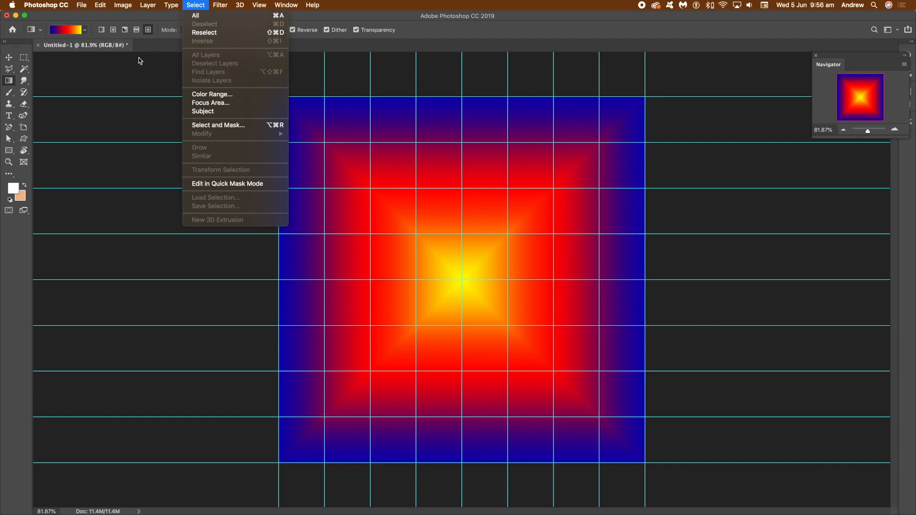
pyautogui.click(100, 5)
pyautogui.click(105, 17)
# Fill a four-by-four cell selection, inset one cell from the canvas's upper-left corner, with a rainbow diamond gradient drawn from its center.
pyautogui.click(23, 58)
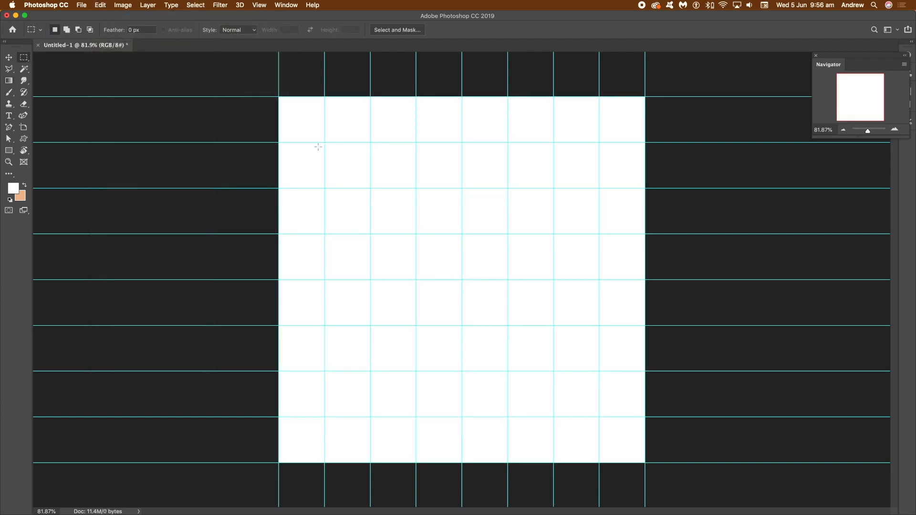
pyautogui.moveTo(325, 142); pyautogui.dragTo(508, 326)
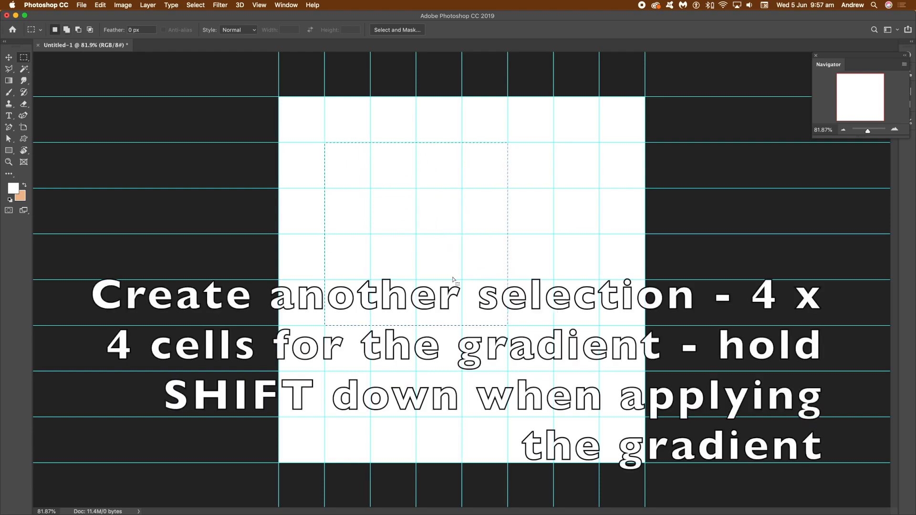
pyautogui.press('g')
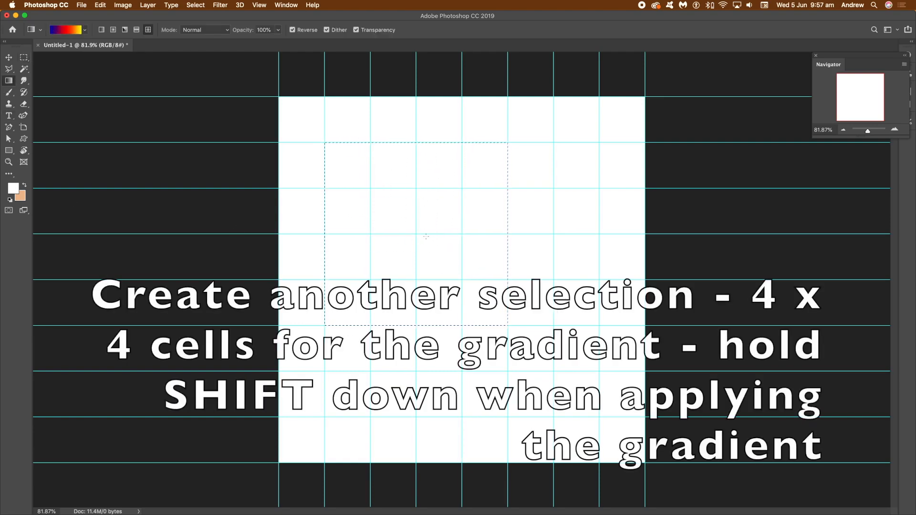
pyautogui.click(85, 30)
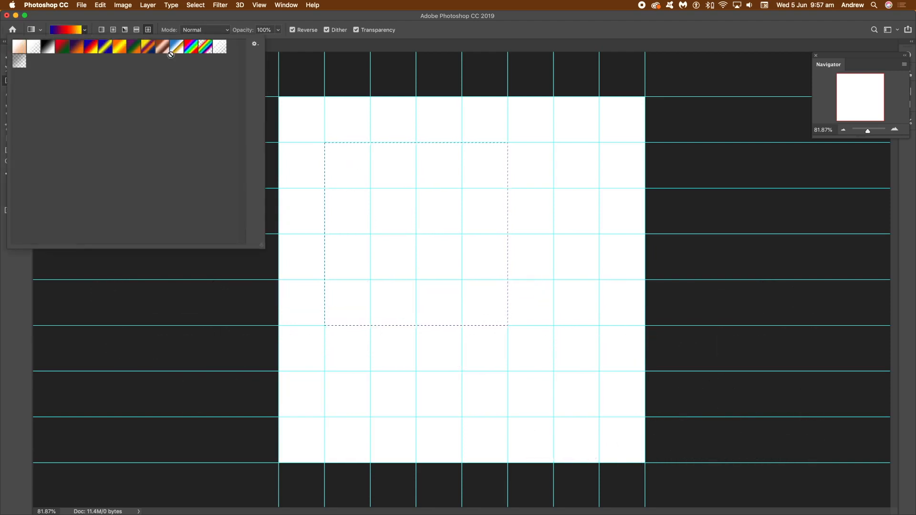
pyautogui.click(191, 47)
pyautogui.moveTo(416, 233); pyautogui.dragTo(324, 143)
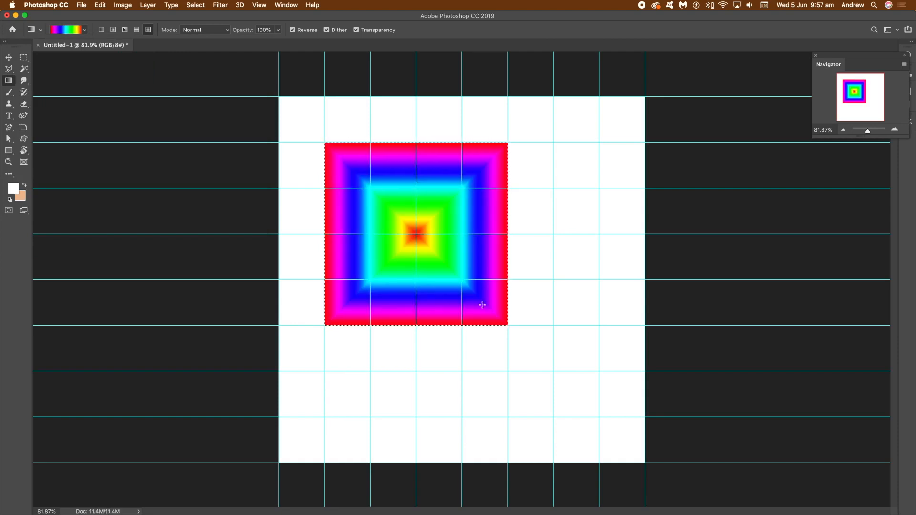
# Undo the rainbow gradient and the four-by-four marquee selection.
pyautogui.click(100, 5)
pyautogui.click(115, 16)
pyautogui.click(101, 5)
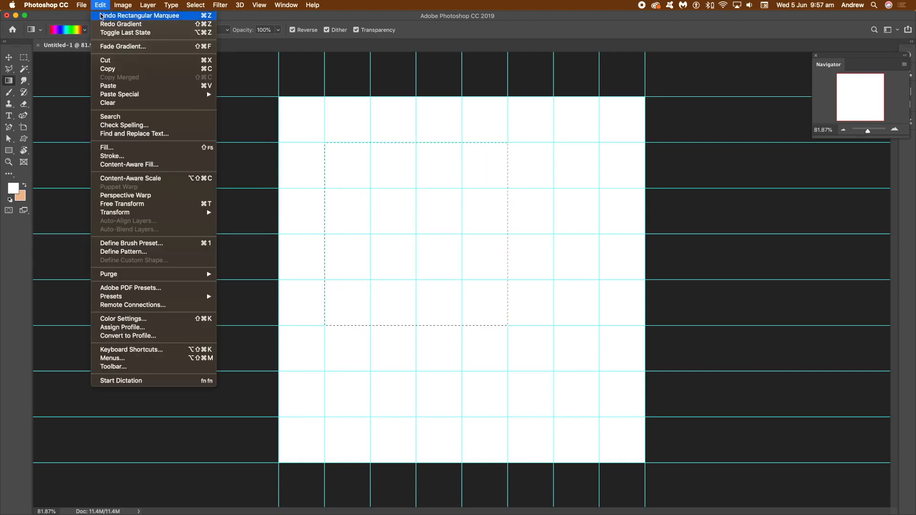
pyautogui.click(102, 16)
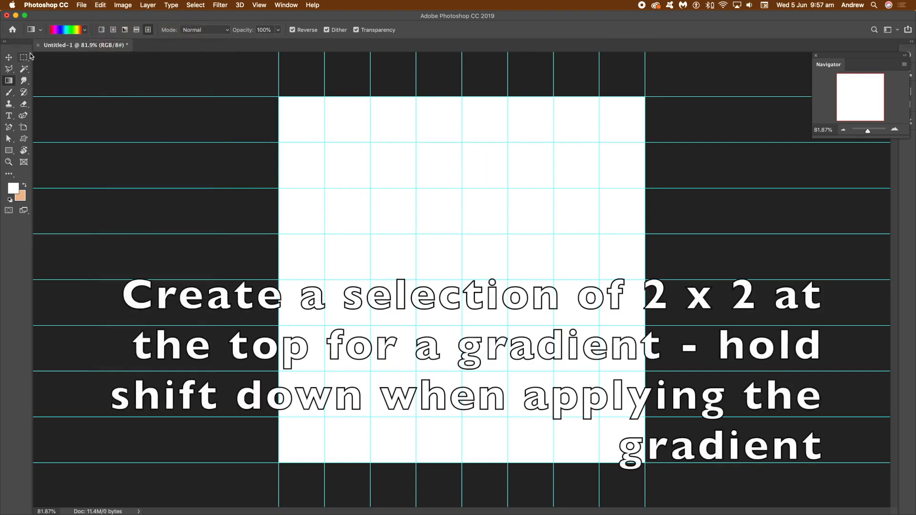
# Select the upper-left two-by-two cell block and fill it with the rainbow diamond gradient from its center to its corner.
pyautogui.press('m')
pyautogui.moveTo(279, 99); pyautogui.dragTo(370, 188)
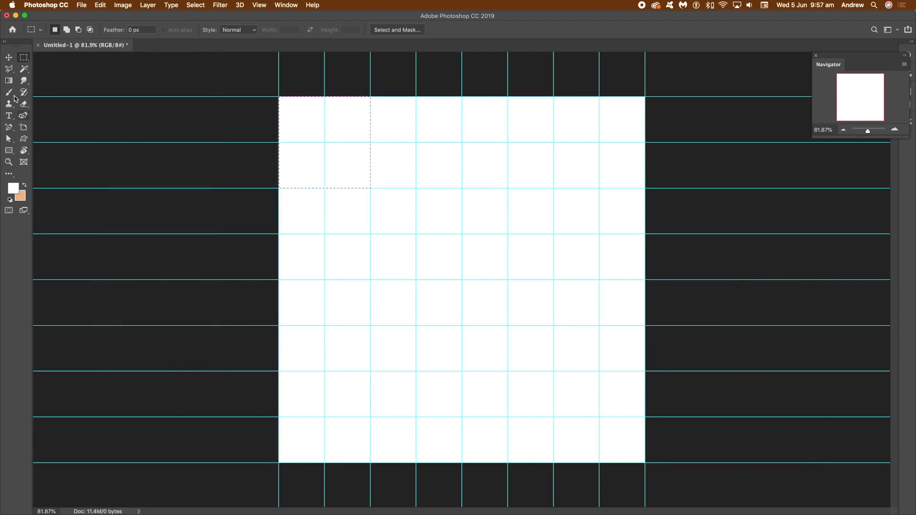
pyautogui.click(9, 80)
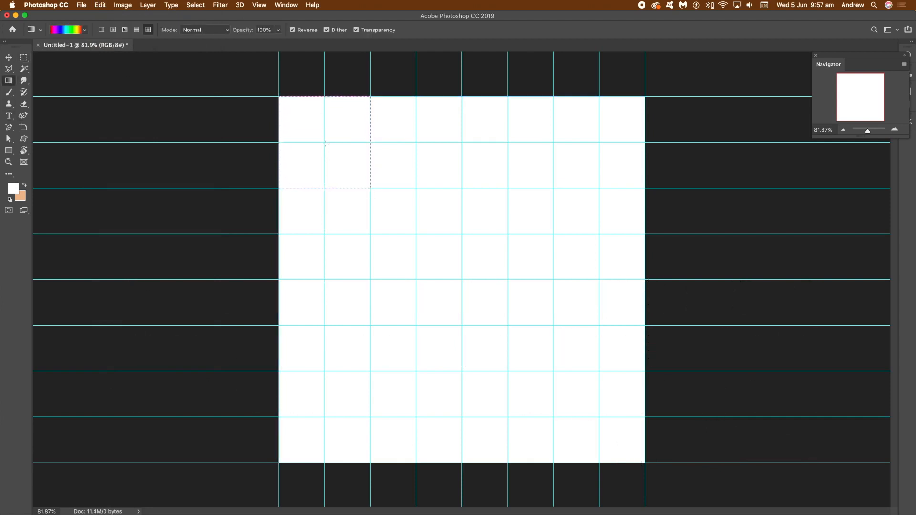
pyautogui.moveTo(348, 165); pyautogui.dragTo(371, 189)
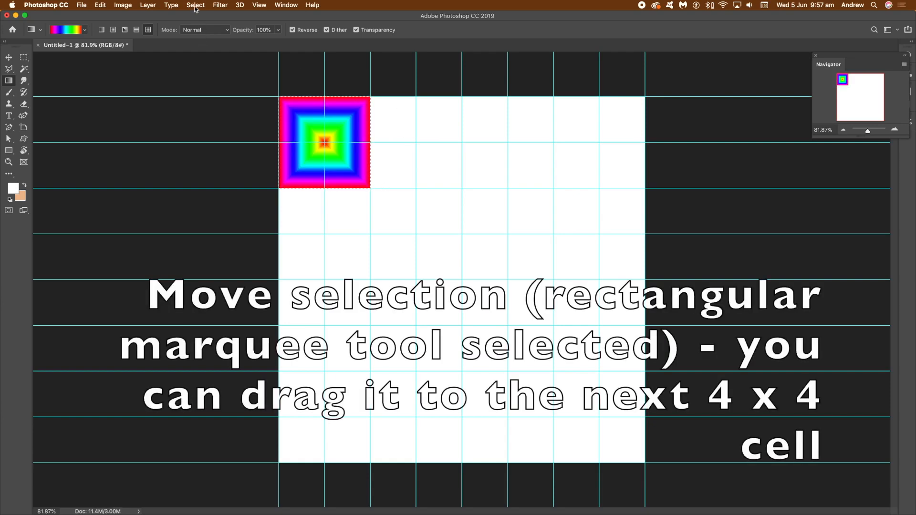
# Move the two-by-two-cell selection to the second block of the top row and append the Color Harmonies 1 gradients to the presets.
pyautogui.click(24, 57)
pyautogui.moveTo(332, 128); pyautogui.dragTo(423, 128)
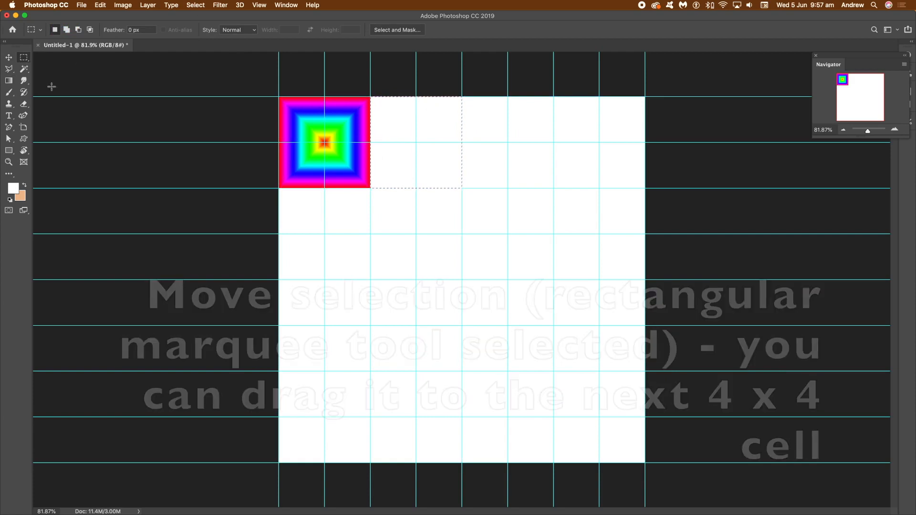
pyautogui.click(9, 80)
pyautogui.click(85, 30)
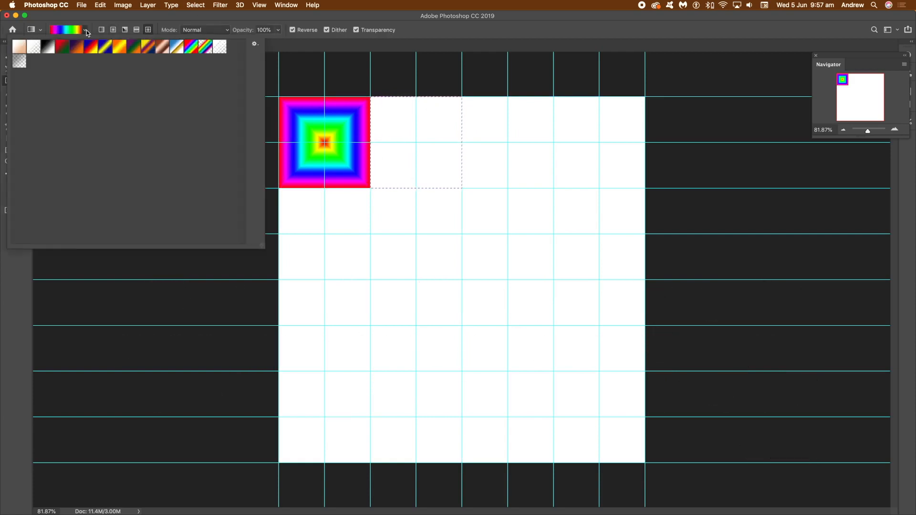
pyautogui.click(255, 44)
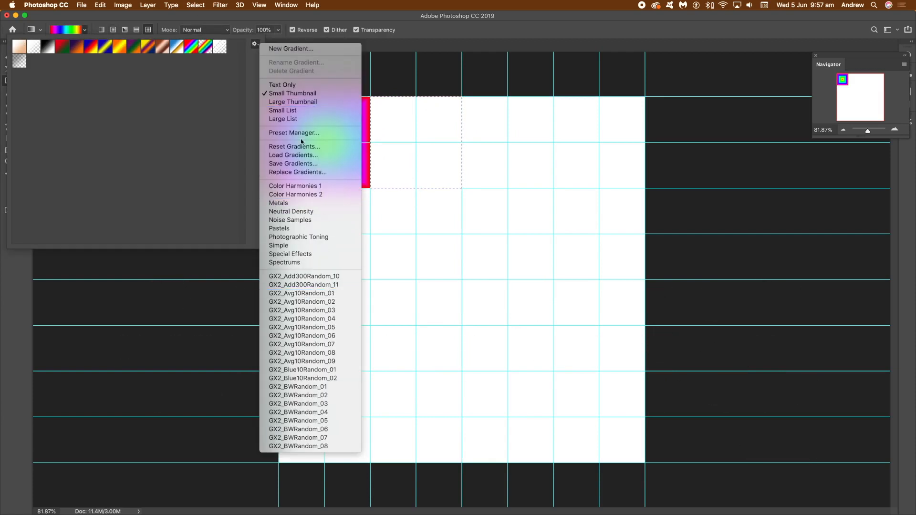
pyautogui.click(308, 188)
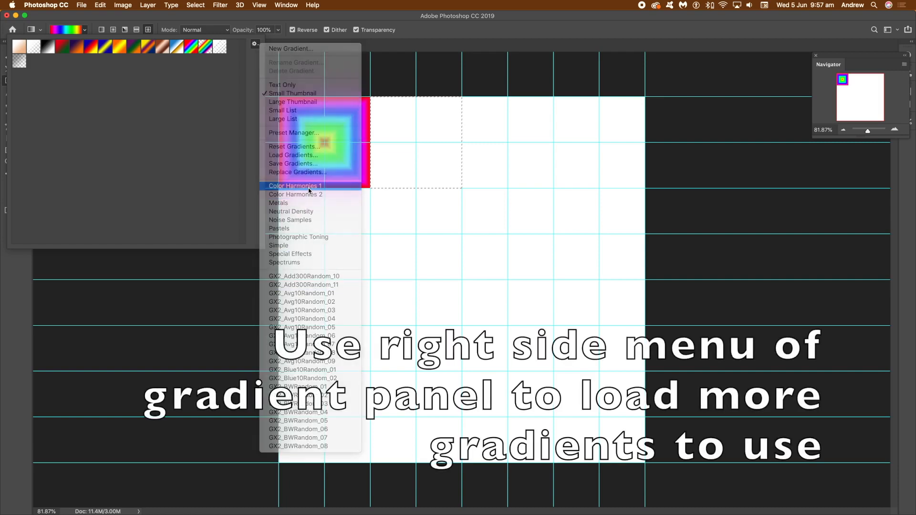
pyautogui.click(431, 176)
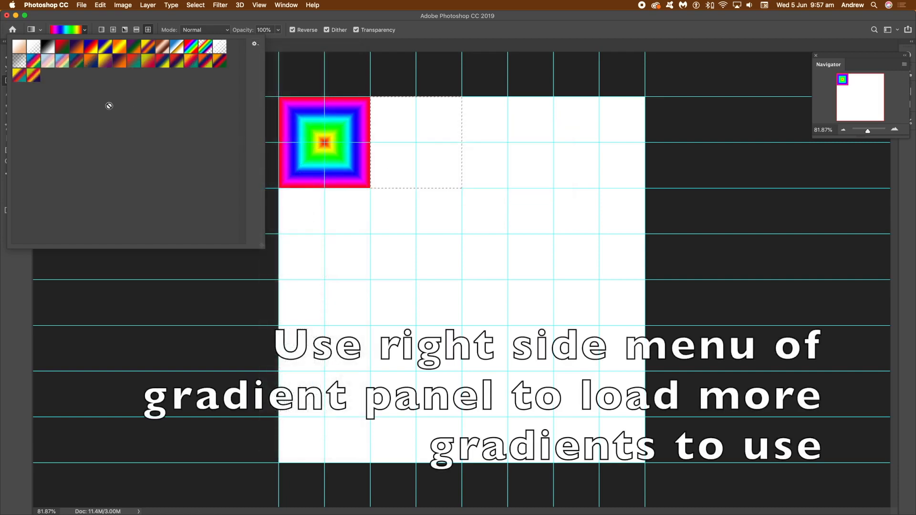
# Fill the selected second block with the orange, red and teal diamond gradient from its center to its lower-right corner.
pyautogui.click(192, 64)
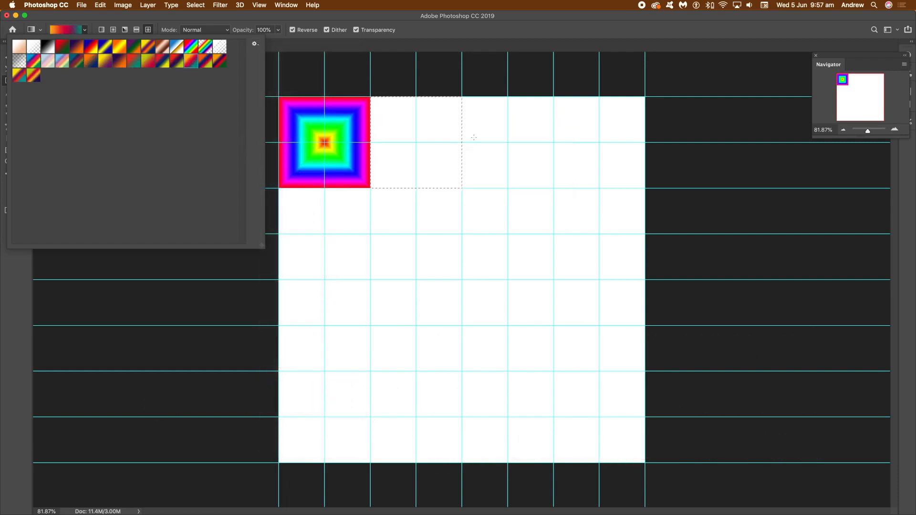
pyautogui.click(417, 144)
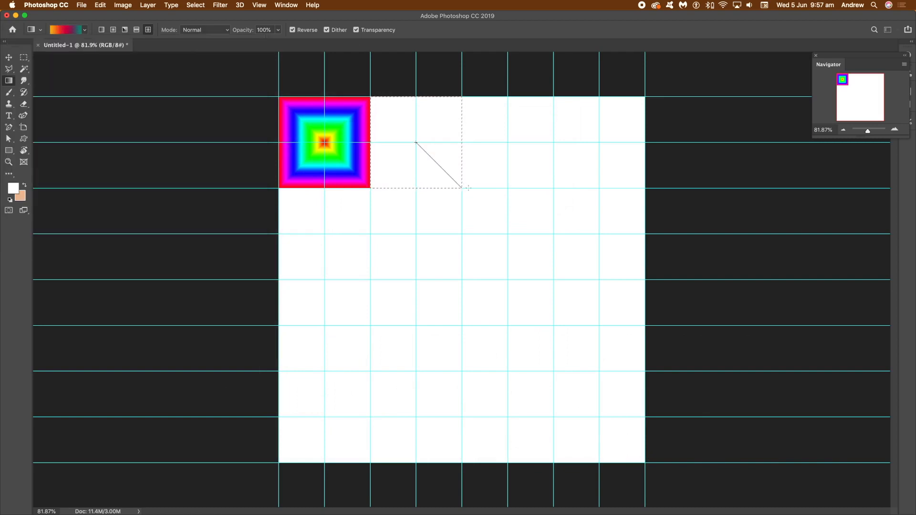
pyautogui.moveTo(468, 188); pyautogui.dragTo(469, 188)
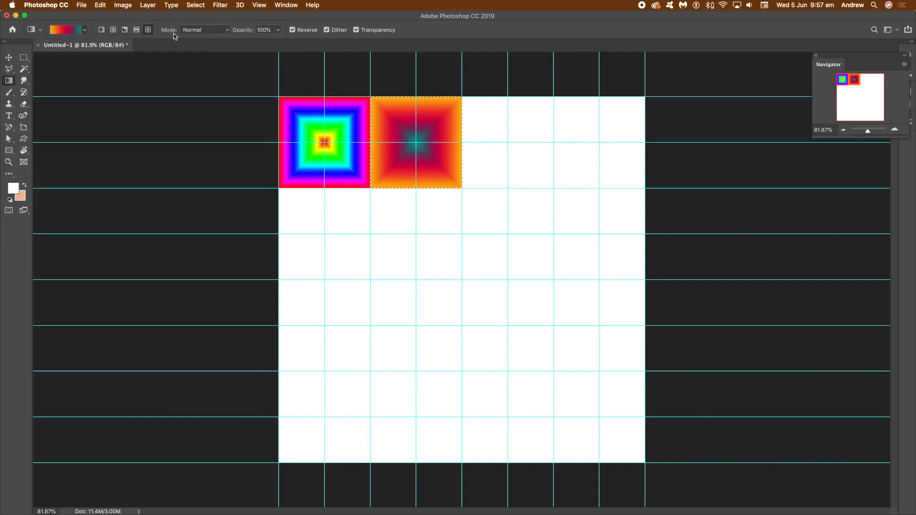
# Move the selection to the third block of the top row and fill it with the dark blue, maroon and green diamond gradient.
pyautogui.click(24, 57)
pyautogui.moveTo(439, 129); pyautogui.dragTo(531, 130)
pyautogui.click(10, 82)
pyautogui.click(84, 31)
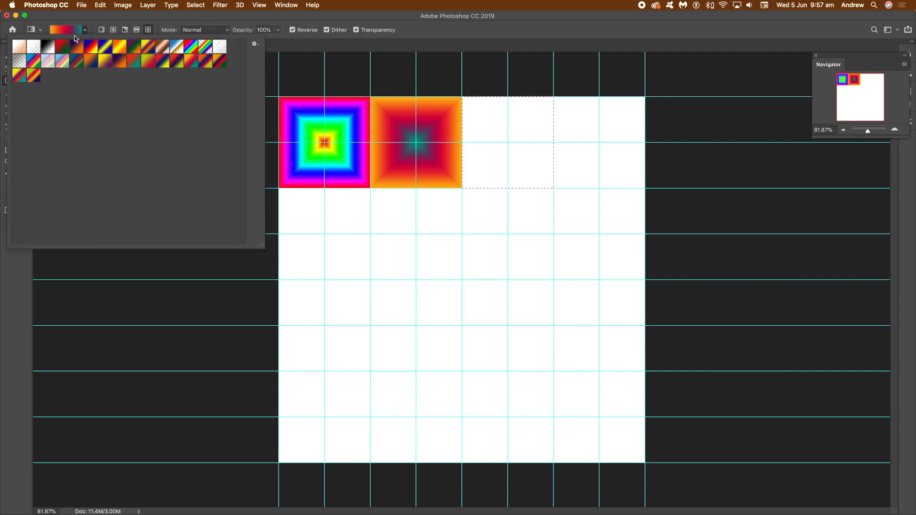
pyautogui.click(77, 61)
pyautogui.click(509, 141)
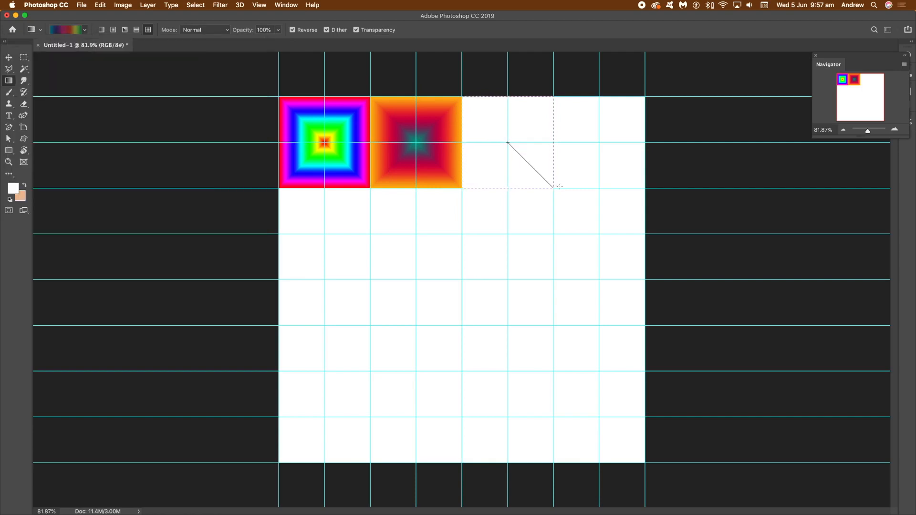
pyautogui.moveTo(554, 188); pyautogui.dragTo(554, 188)
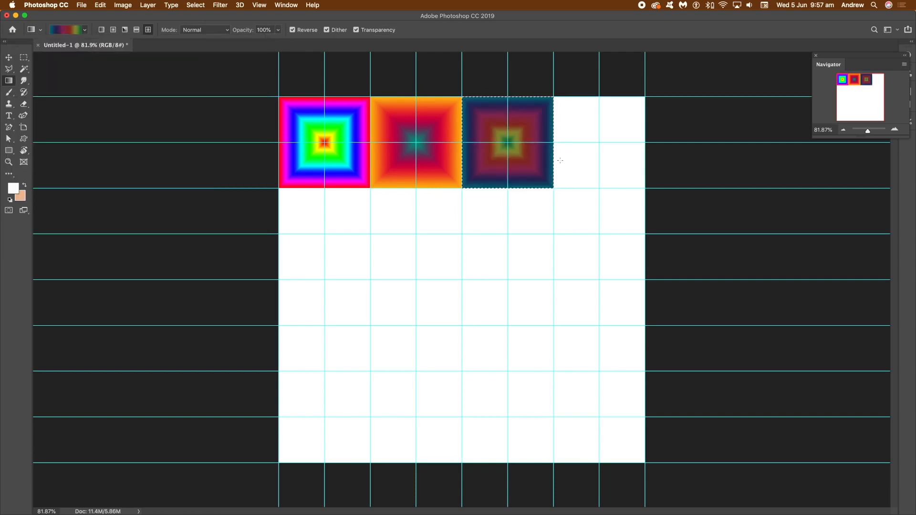
# Move the selection to the fourth block of the top row and fill it with the red, dark purple and yellow diamond gradient.
pyautogui.click(23, 58)
pyautogui.moveTo(518, 140); pyautogui.dragTo(610, 138)
pyautogui.click(9, 80)
pyautogui.click(85, 31)
pyautogui.click(177, 63)
pyautogui.moveTo(600, 142); pyautogui.dragTo(648, 186)
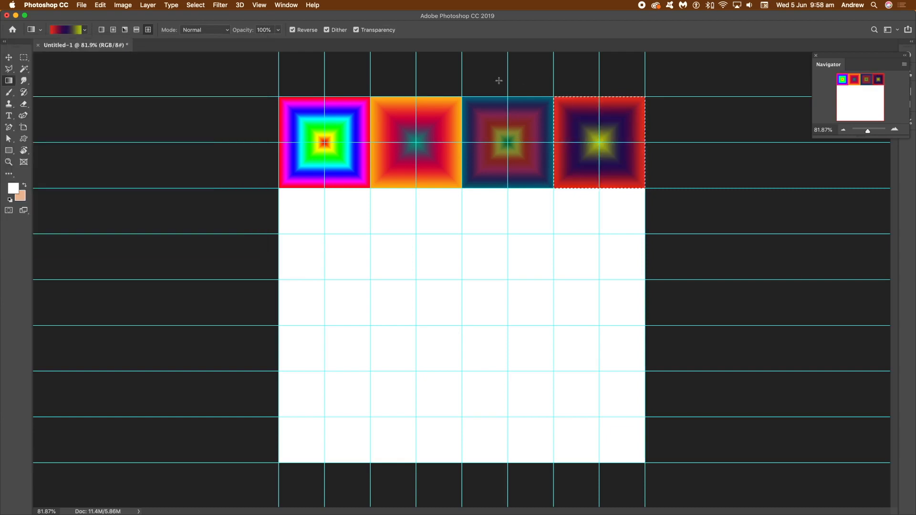
# Move the two-by-two-cell selection to the first block of the second row, directly below the rainbow square.
pyautogui.click(196, 5)
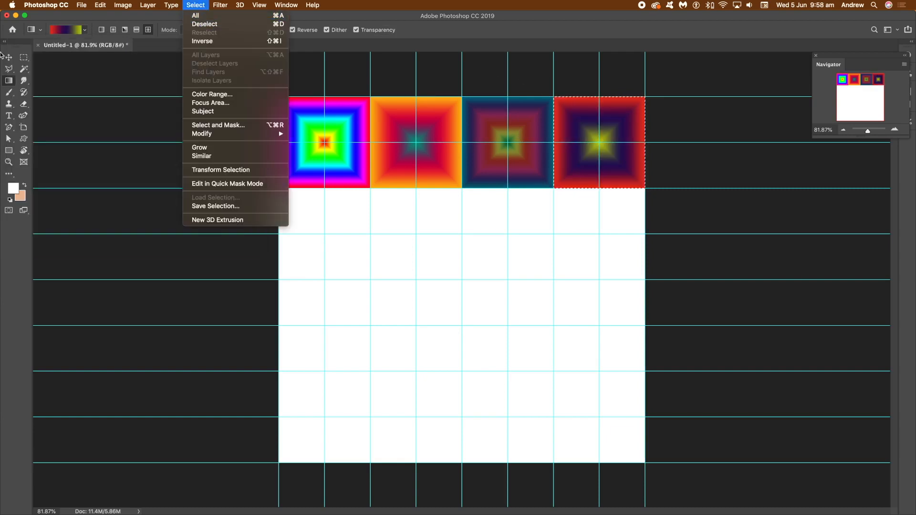
pyautogui.press('Escape')
pyautogui.press('m')
pyautogui.moveTo(589, 153); pyautogui.dragTo(311, 245)
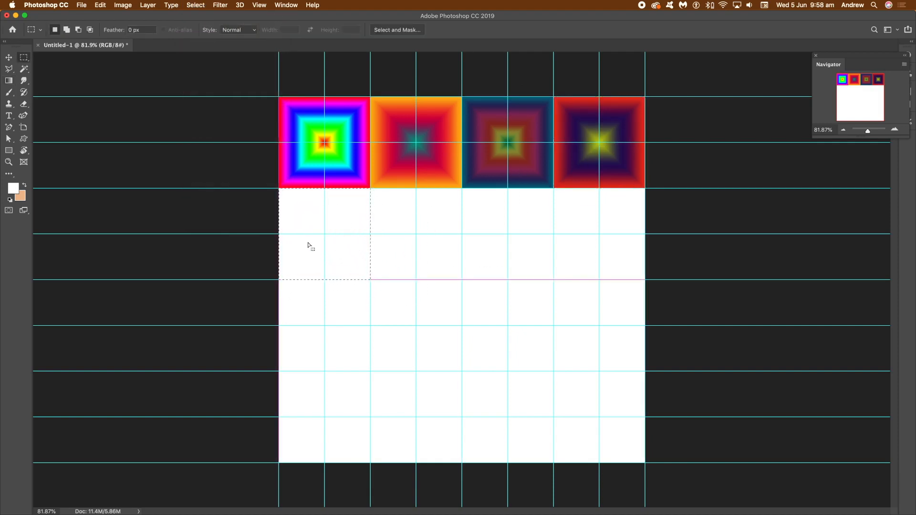
# Append the Pastels gradients to the presets and fill the selected block with the green-to-orange pastel diamond gradient from its center.
pyautogui.click(8, 81)
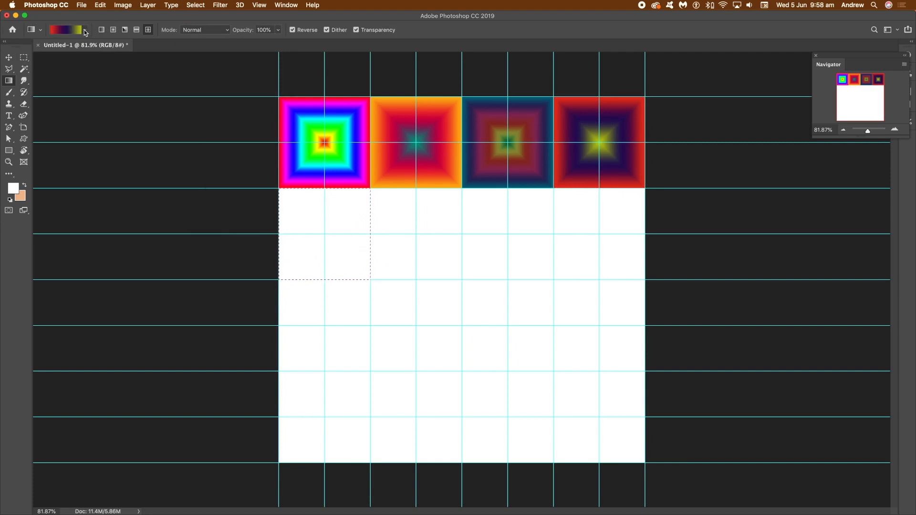
pyautogui.click(84, 30)
pyautogui.click(255, 43)
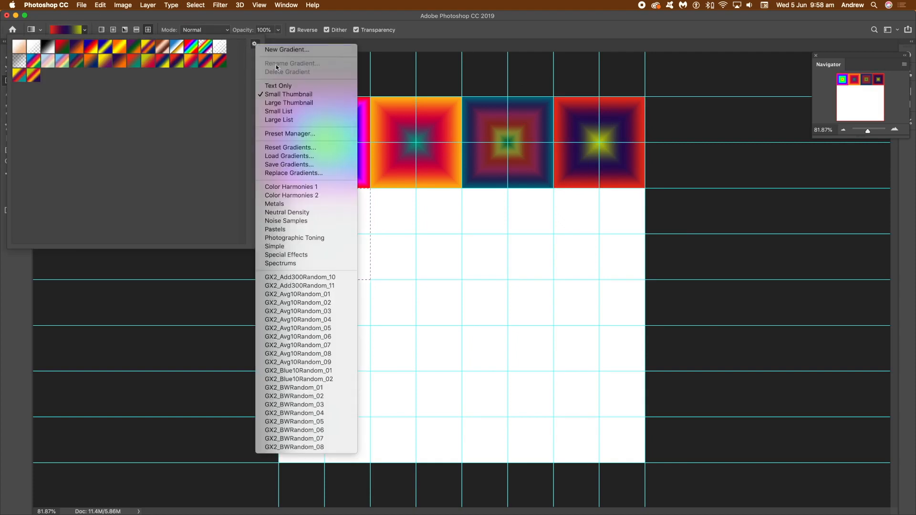
pyautogui.click(302, 231)
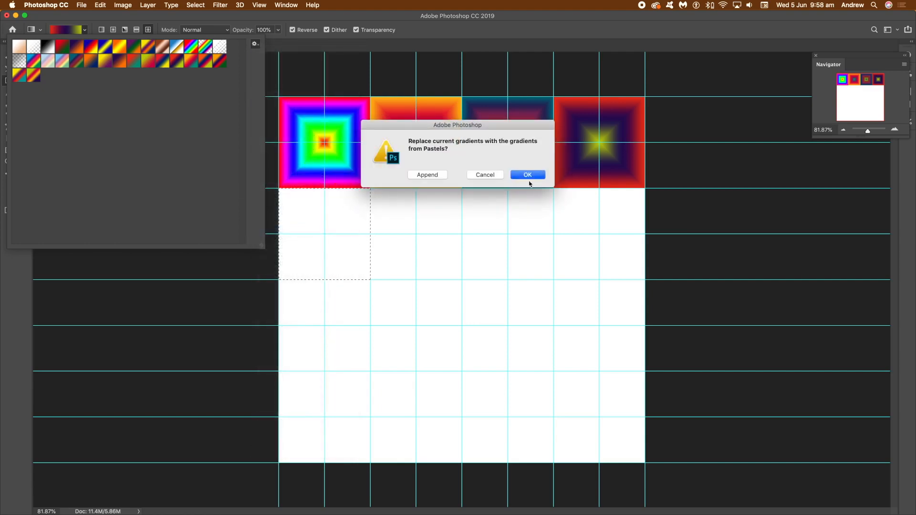
pyautogui.click(429, 177)
pyautogui.click(117, 76)
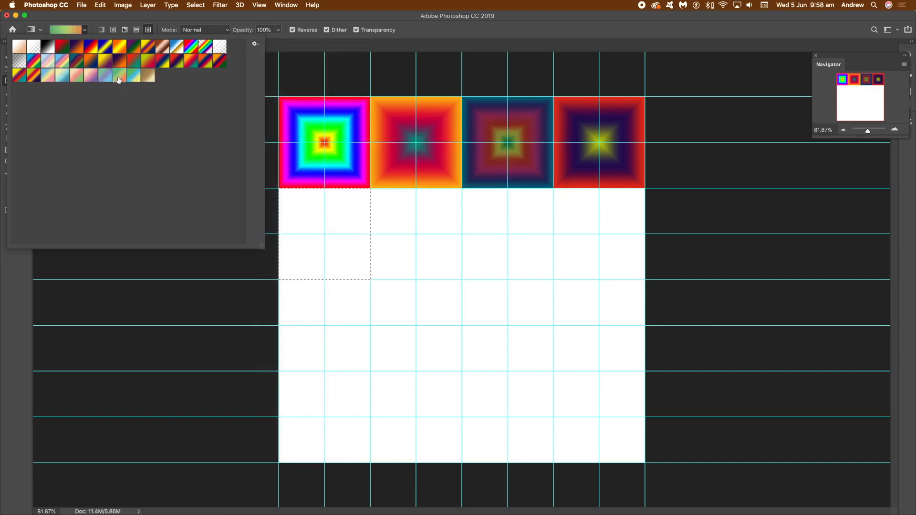
pyautogui.moveTo(325, 234); pyautogui.dragTo(392, 267)
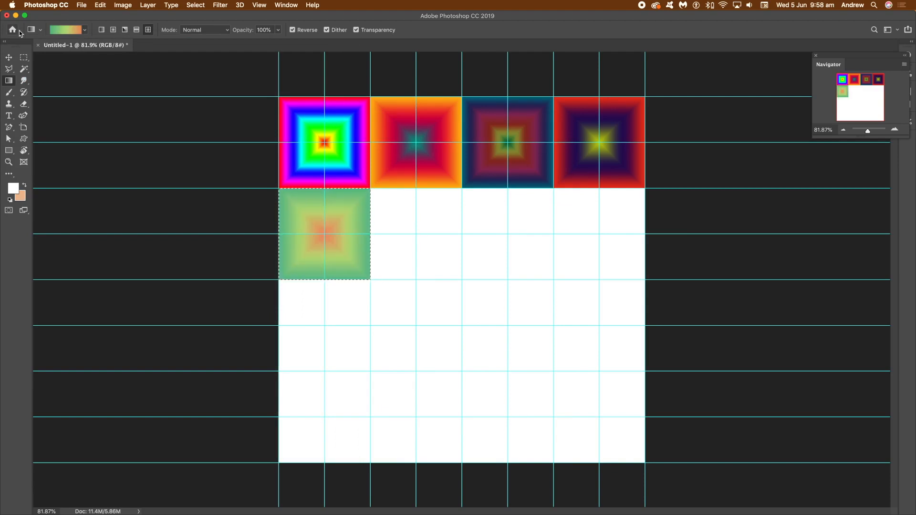
# Move the selection to the second block of the second row and set the gradient blend mode to Difference.
pyautogui.click(27, 58)
pyautogui.moveTo(348, 230); pyautogui.dragTo(439, 230)
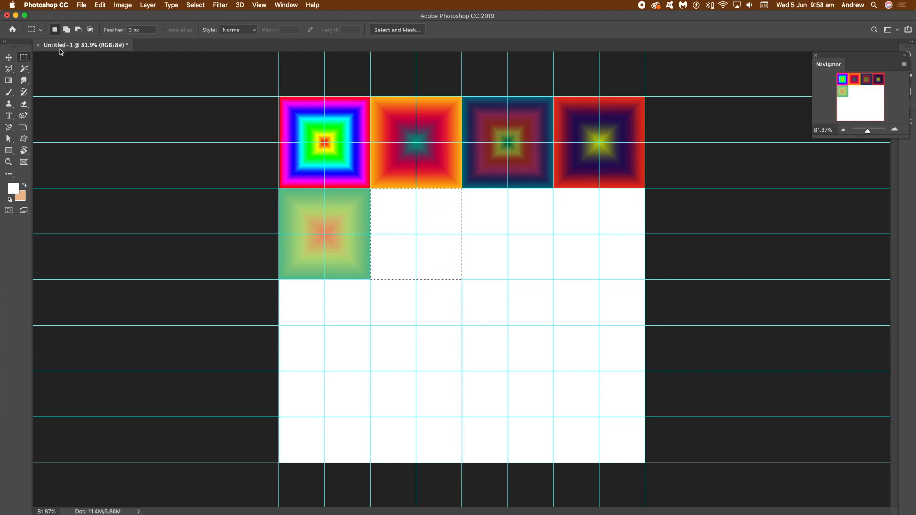
pyautogui.click(8, 81)
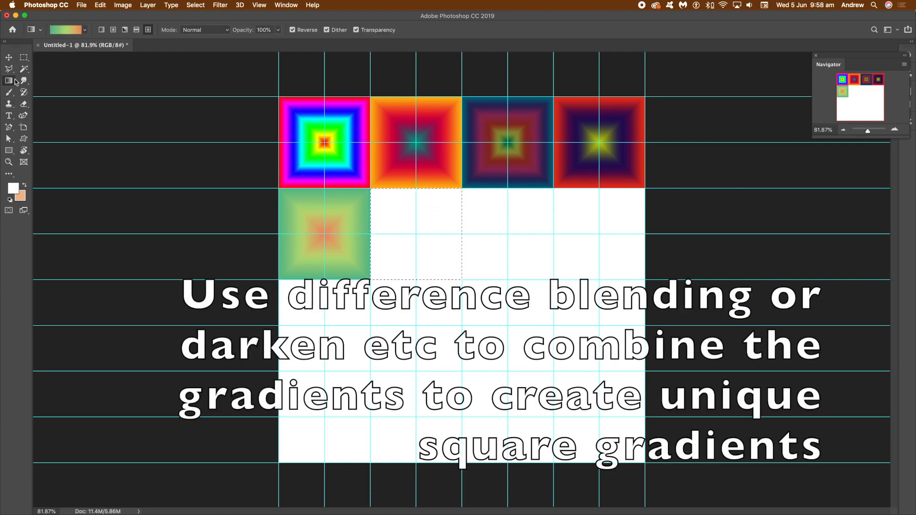
pyautogui.click(228, 31)
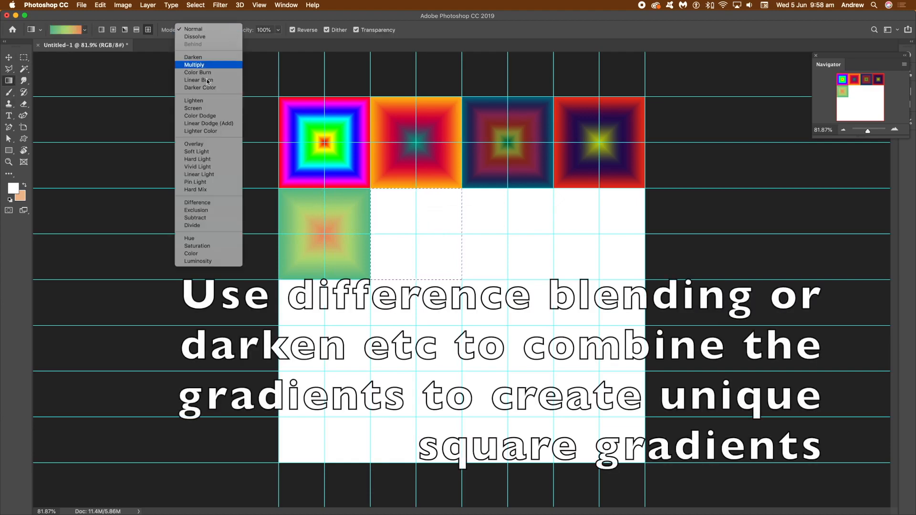
pyautogui.click(210, 204)
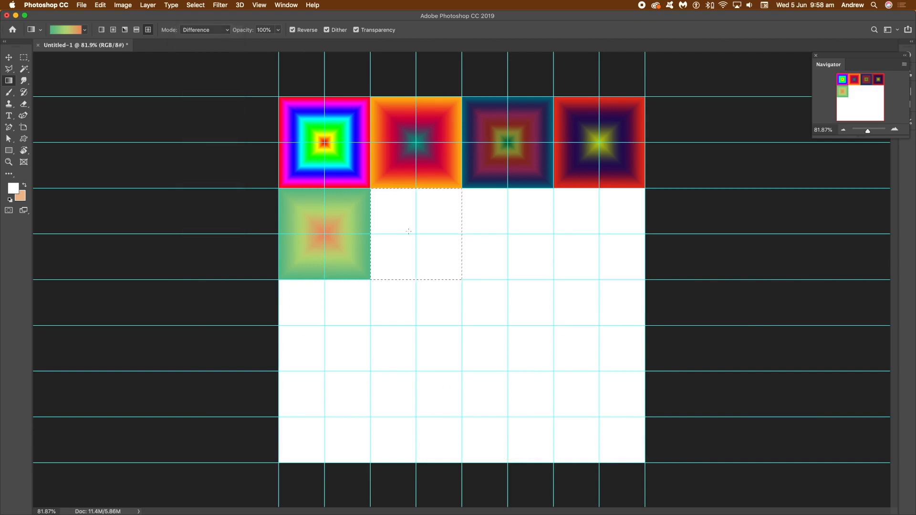
# Layer several green-to-orange diamond gradients of varying length over the selected block, each from its center toward its lower-right corner.
pyautogui.moveTo(416, 234); pyautogui.dragTo(470, 280)
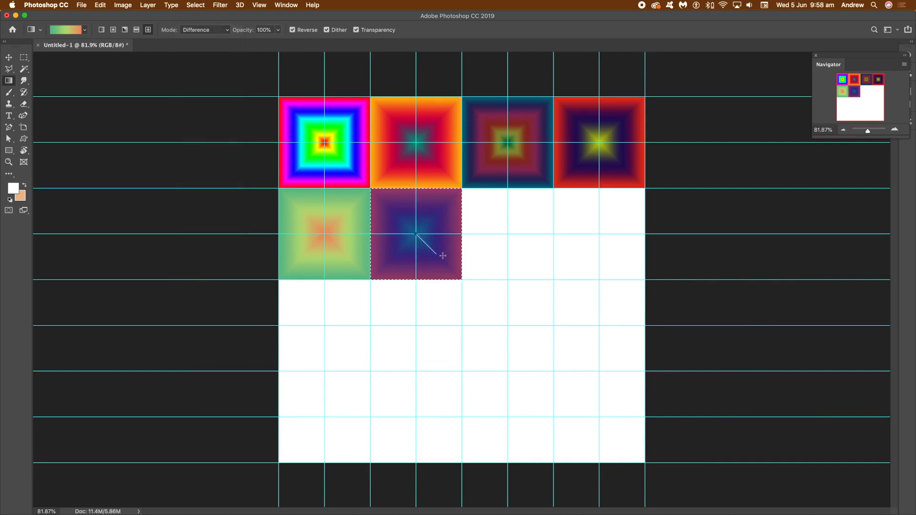
pyautogui.moveTo(448, 260); pyautogui.dragTo(447, 259)
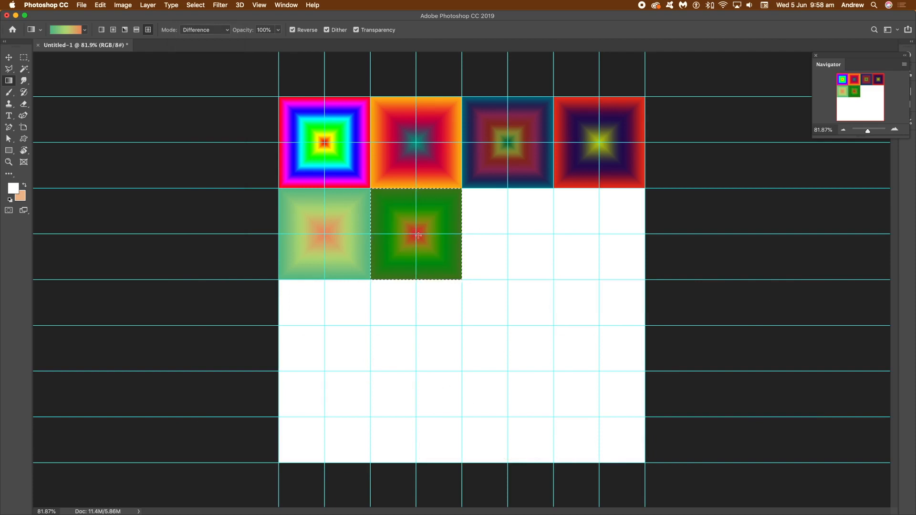
pyautogui.moveTo(460, 269); pyautogui.dragTo(468, 269)
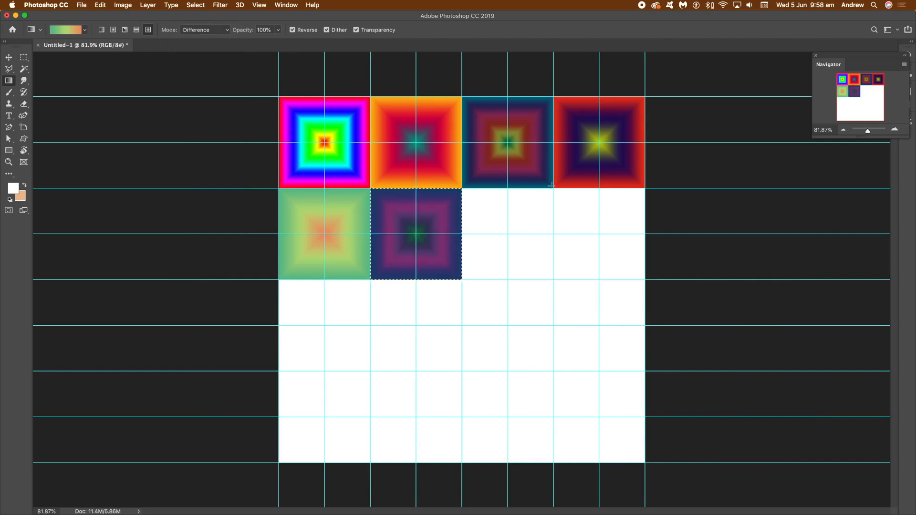
# Move the selection to the second row's third block and fill it with the blue, pink, yellow and green diamond gradient in Normal mode.
pyautogui.click(24, 58)
pyautogui.moveTo(432, 209); pyautogui.dragTo(524, 209)
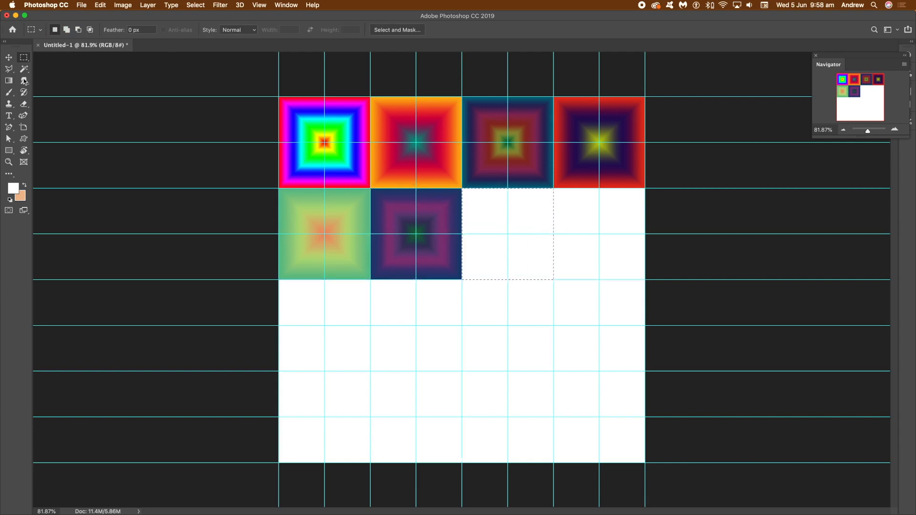
pyautogui.click(8, 80)
pyautogui.click(205, 30)
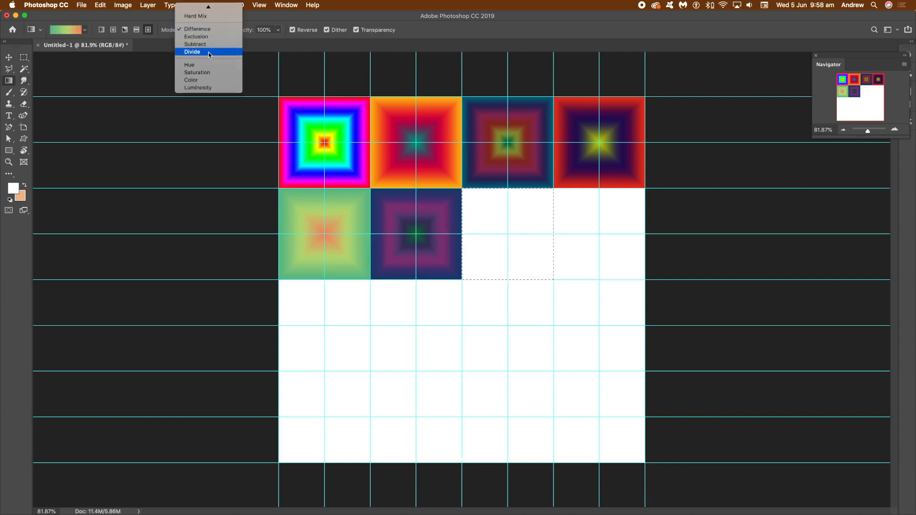
pyautogui.click(200, 6)
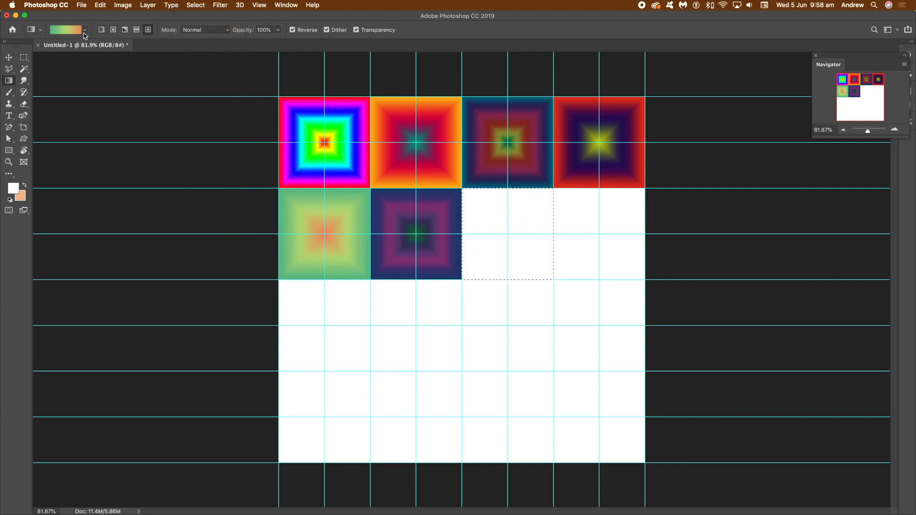
pyautogui.click(85, 30)
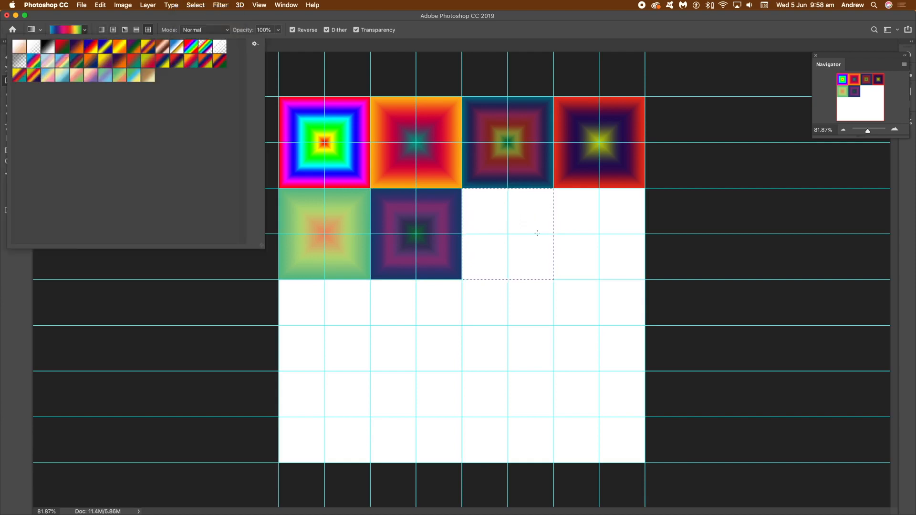
pyautogui.moveTo(507, 234); pyautogui.dragTo(569, 279)
# Move the selection to the fourth block of the second row and fill it with the same blue, pink, yellow and green diamond gradient.
pyautogui.press('m')
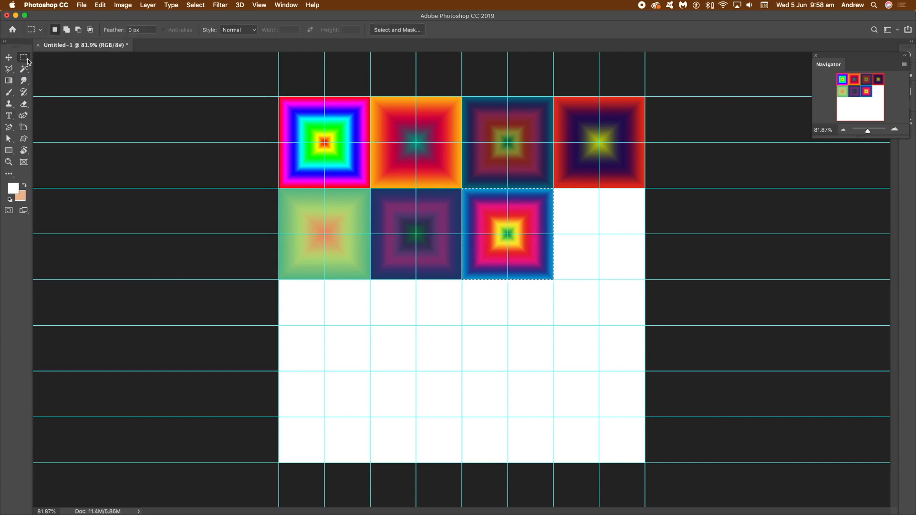
pyautogui.moveTo(516, 244); pyautogui.dragTo(603, 243)
pyautogui.click(9, 80)
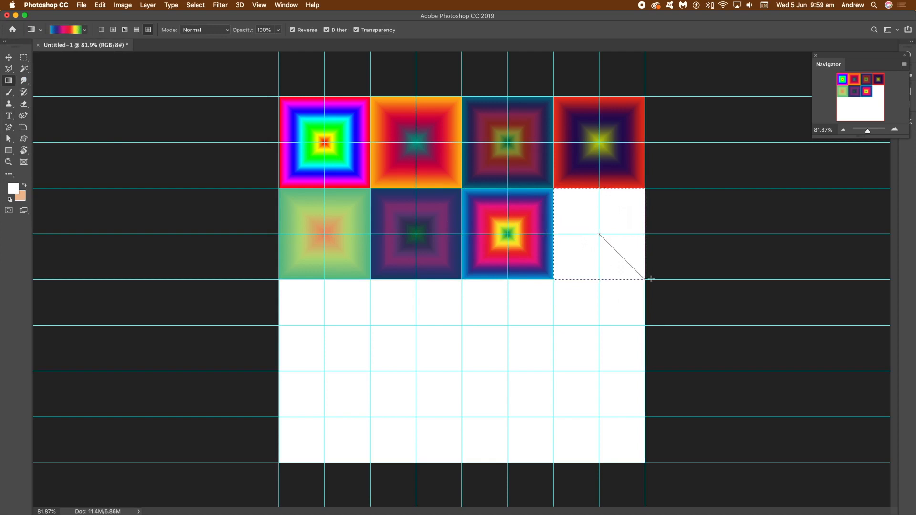
pyautogui.moveTo(658, 273); pyautogui.dragTo(659, 272)
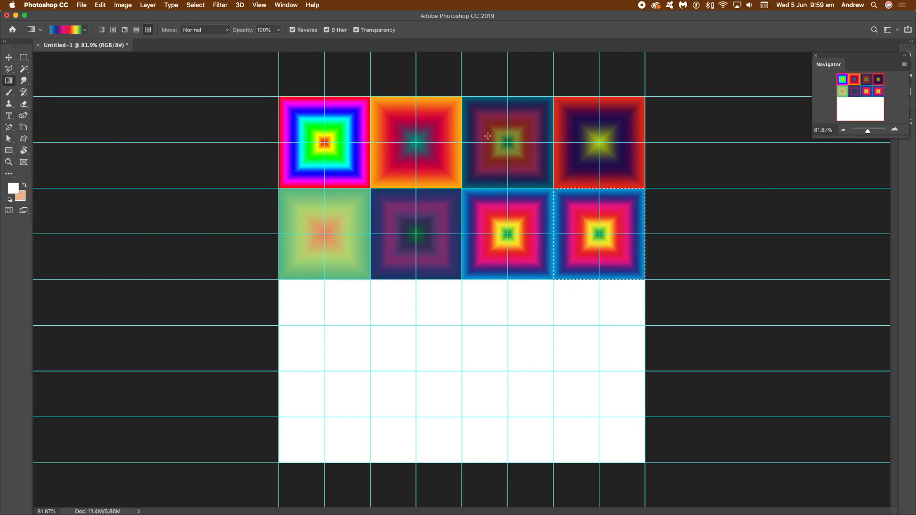
# Overlay the second row's fourth block with the same diamond gradient in Difference mode, from its center toward its lower-right corner.
pyautogui.click(205, 30)
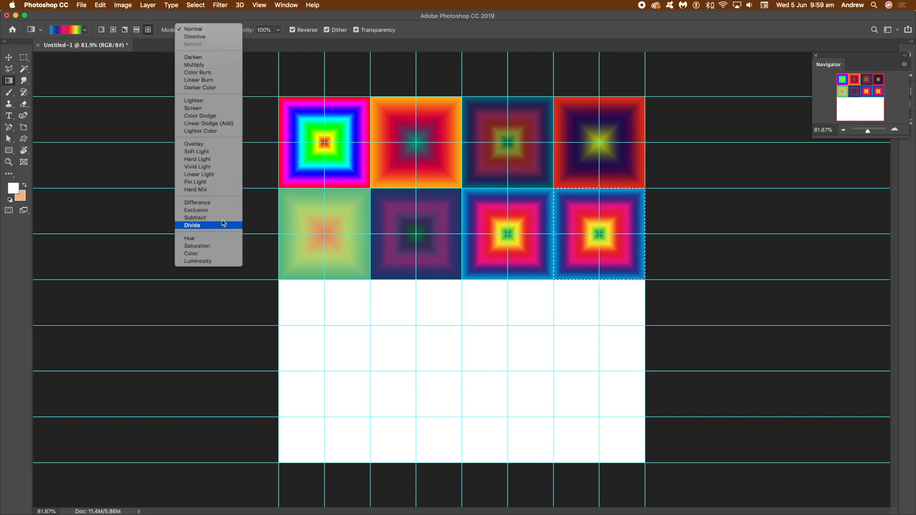
pyautogui.click(215, 203)
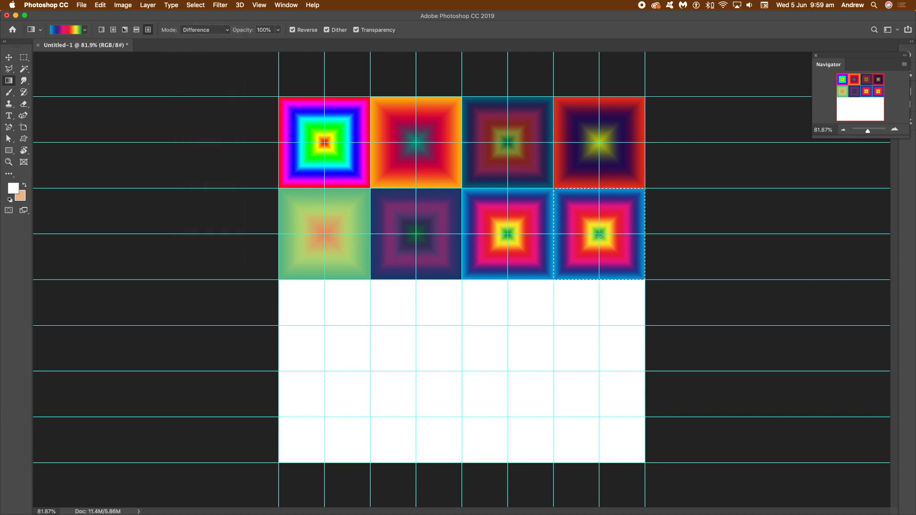
pyautogui.moveTo(619, 253); pyautogui.dragTo(628, 260)
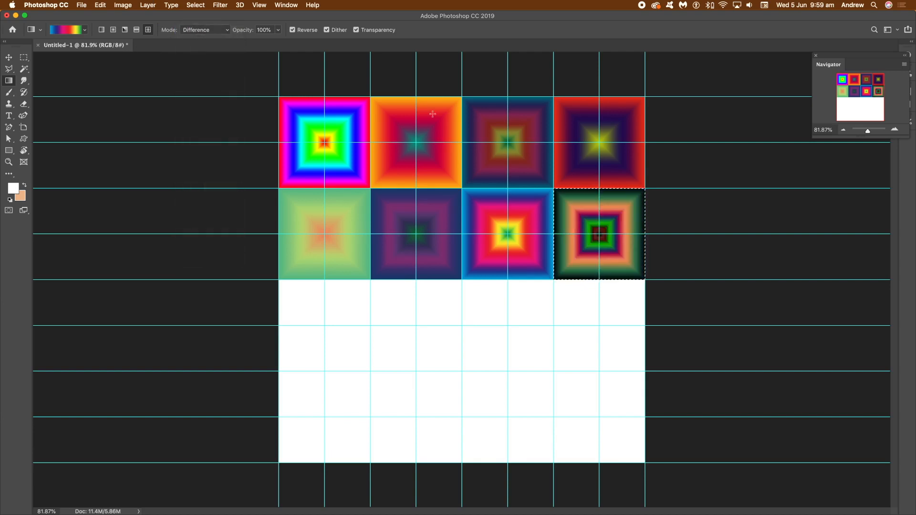
# Set the gradient blend mode back to Normal and move the selection to the first block of the third row.
pyautogui.click(213, 30)
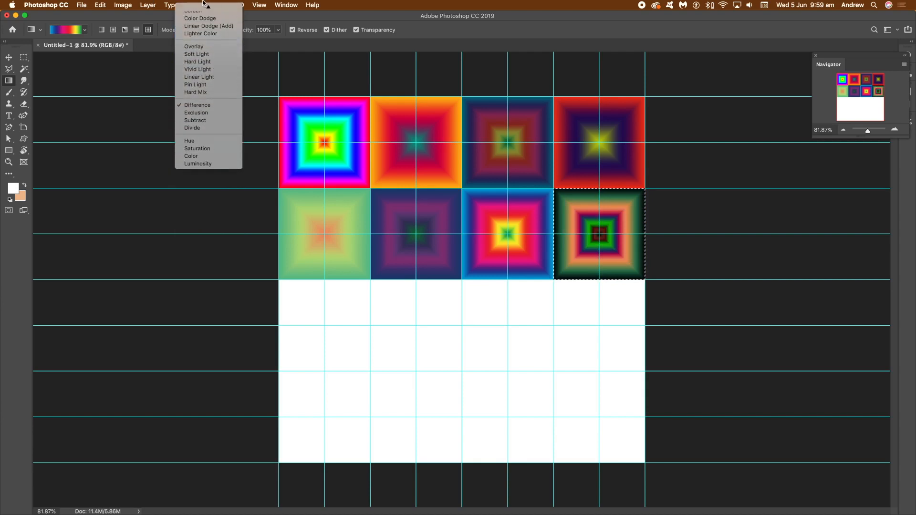
pyautogui.click(204, 8)
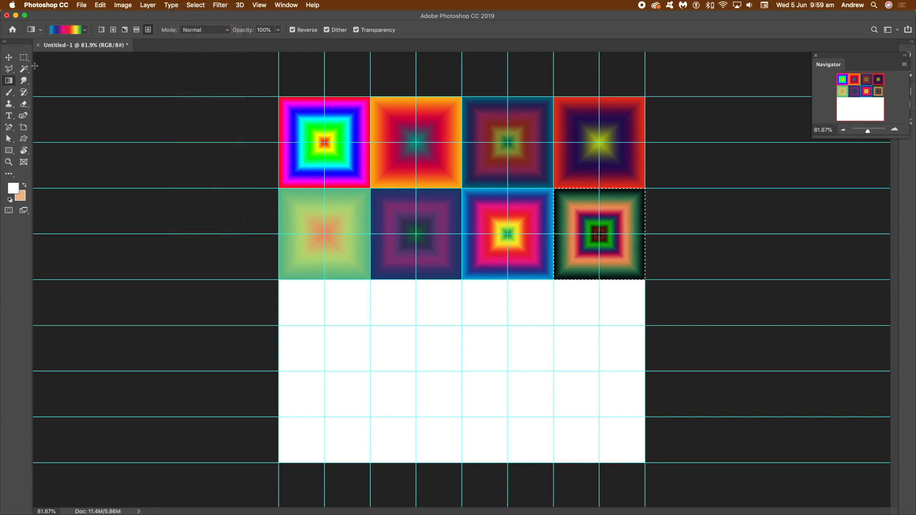
pyautogui.press('m')
pyautogui.moveTo(279, 280); pyautogui.dragTo(370, 371)
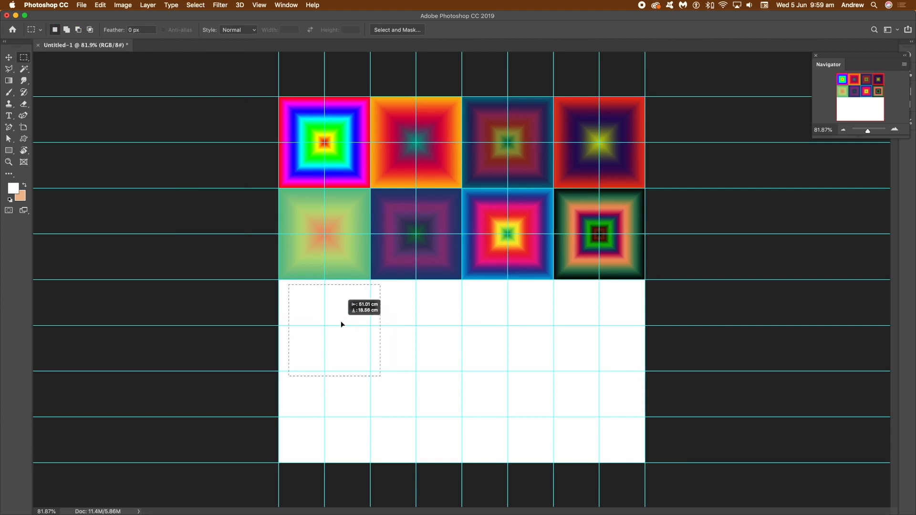
# Fill the selected block with the olive, red, orange and dark blue preset as a diamond gradient from its center to its lower-right corner.
pyautogui.click(9, 81)
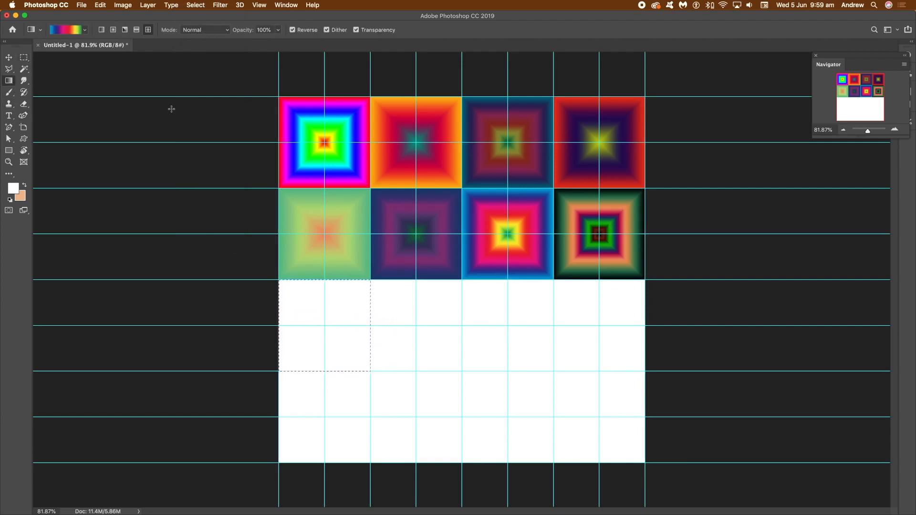
pyautogui.click(84, 30)
pyautogui.click(34, 75)
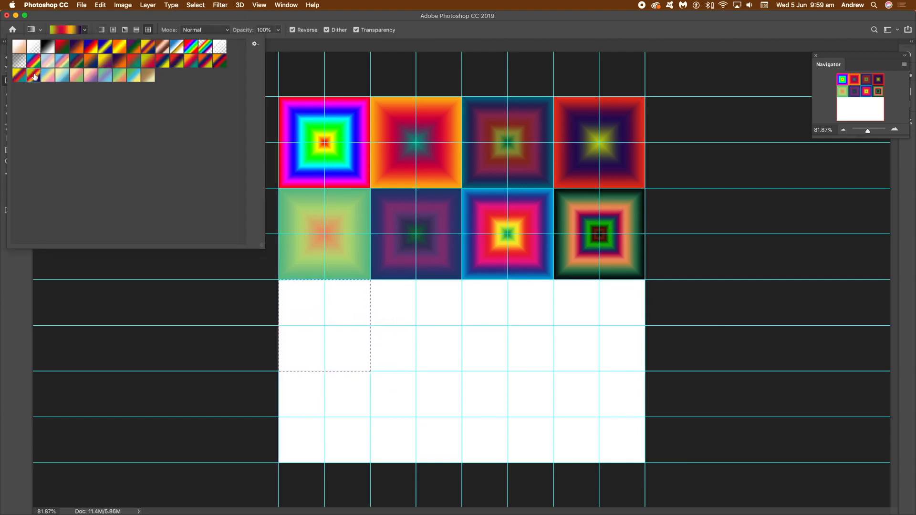
pyautogui.click(326, 327)
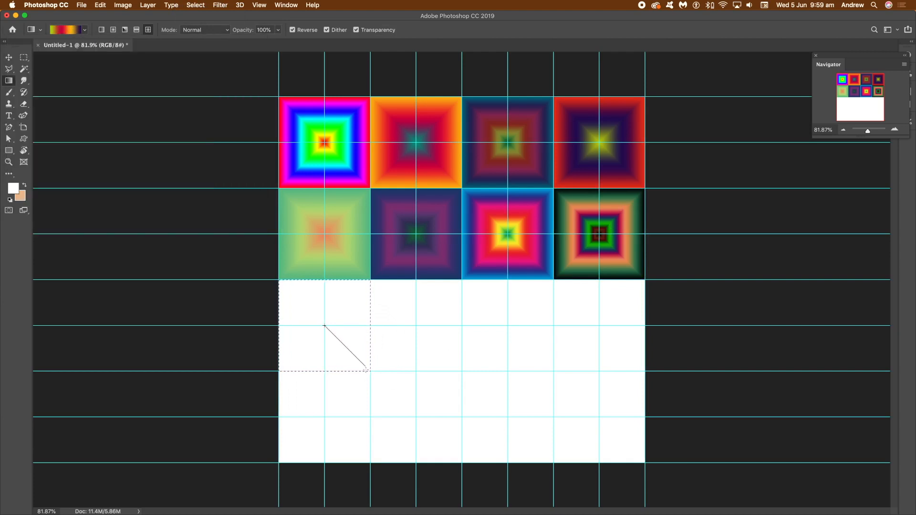
pyautogui.moveTo(325, 326); pyautogui.dragTo(370, 372)
# Move the selection to the third row's second block and fill it with the blue, pink, yellow and green diamond gradient.
pyautogui.press('m')
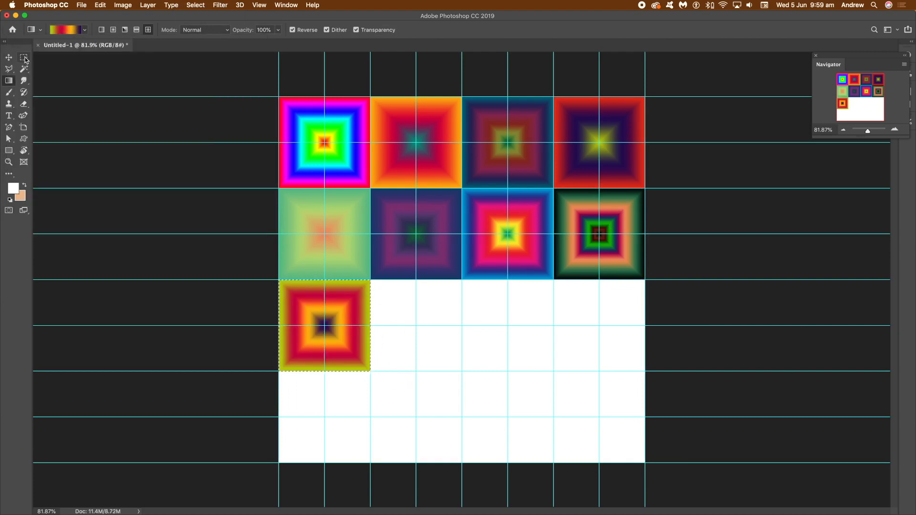
pyautogui.moveTo(371, 280); pyautogui.dragTo(462, 371)
pyautogui.click(8, 80)
pyautogui.click(84, 30)
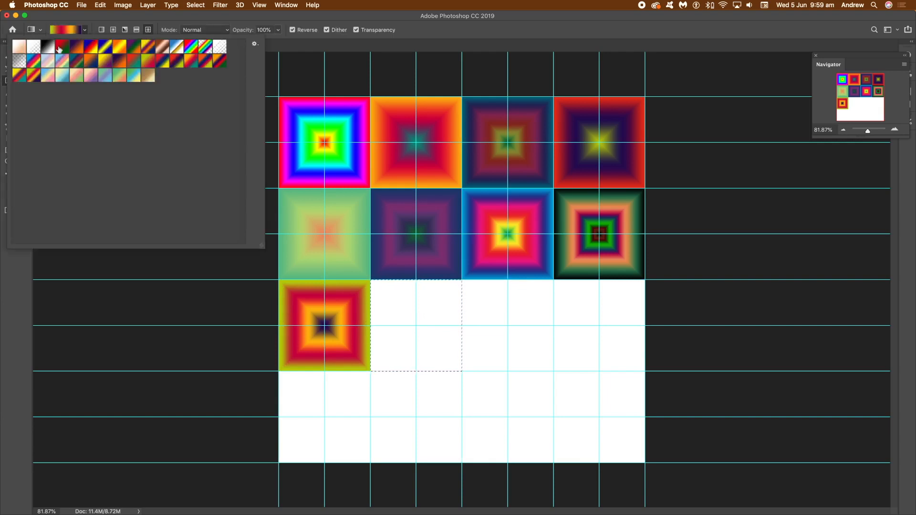
pyautogui.click(33, 61)
pyautogui.click(416, 323)
pyautogui.moveTo(416, 326); pyautogui.dragTo(474, 369)
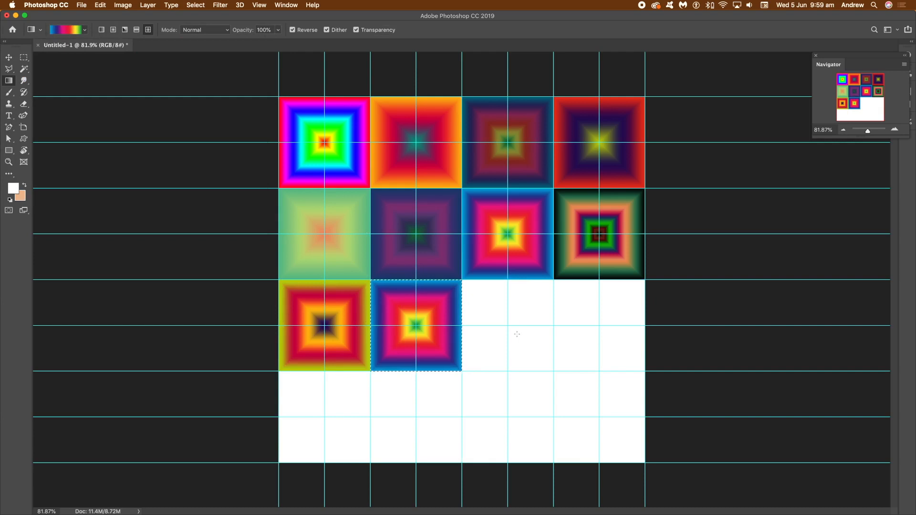
# Layer a shorter diamond gradient of the same preset over the third row's second block in Darken mode.
pyautogui.click(207, 30)
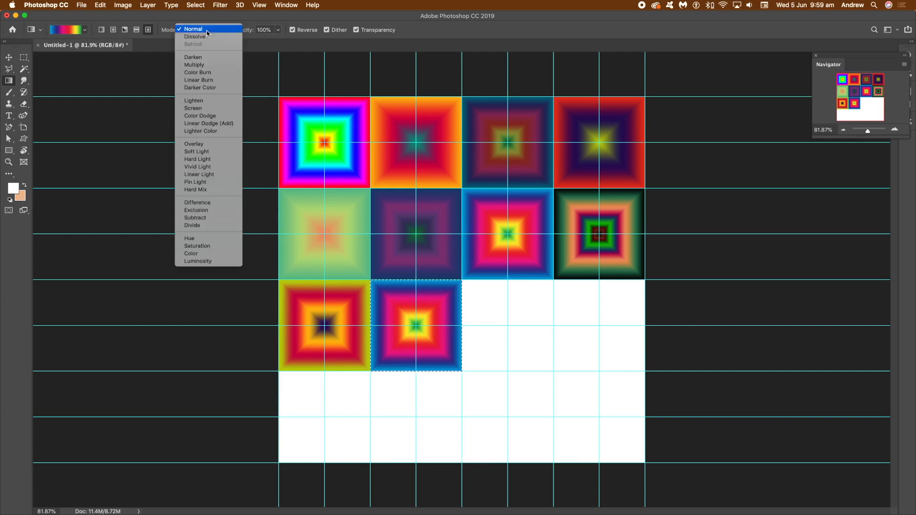
pyautogui.click(201, 56)
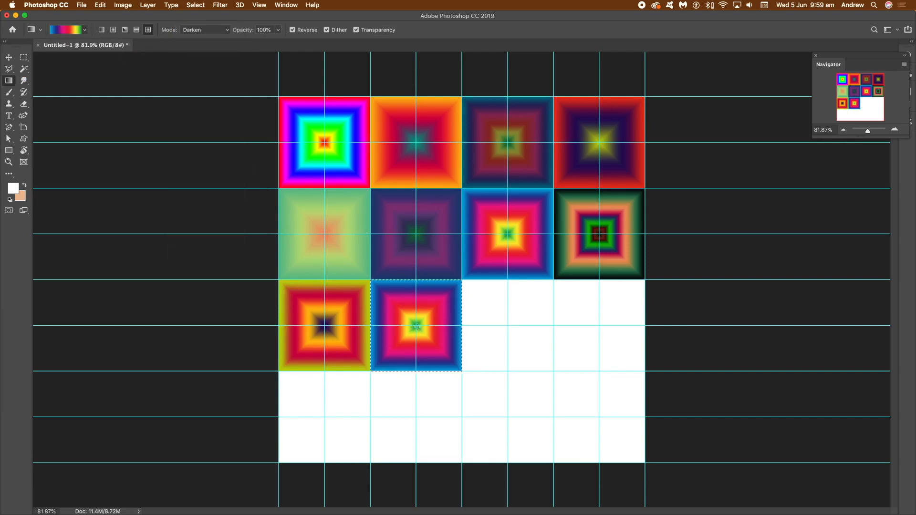
pyautogui.moveTo(449, 353); pyautogui.dragTo(449, 352)
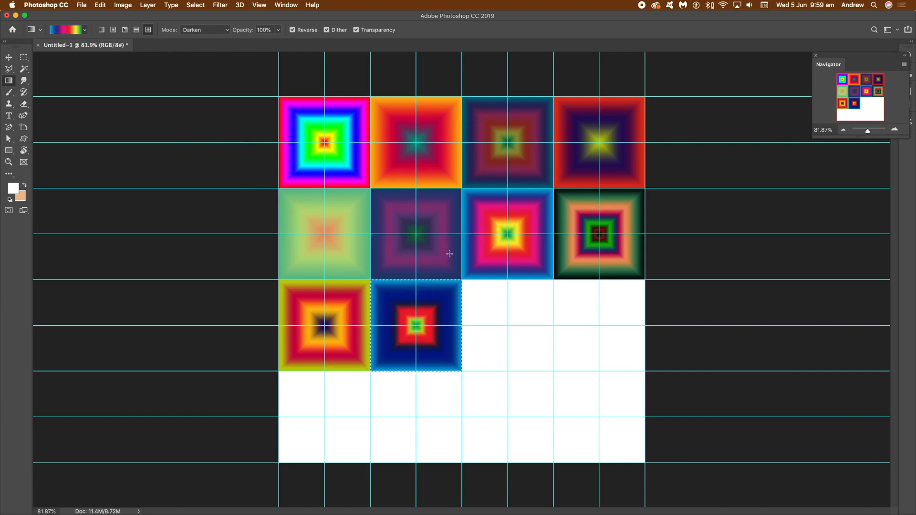
# Move the selection to the third block of the third row.
pyautogui.click(196, 6)
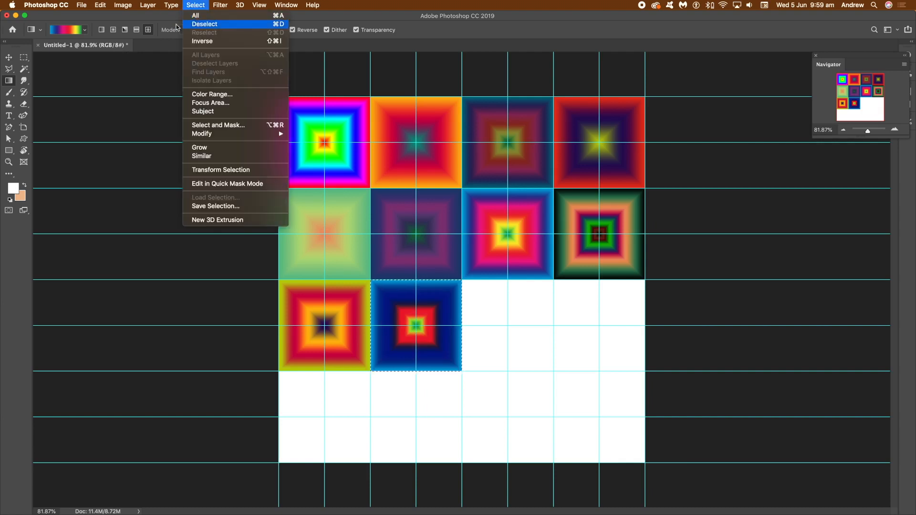
pyautogui.click(24, 63)
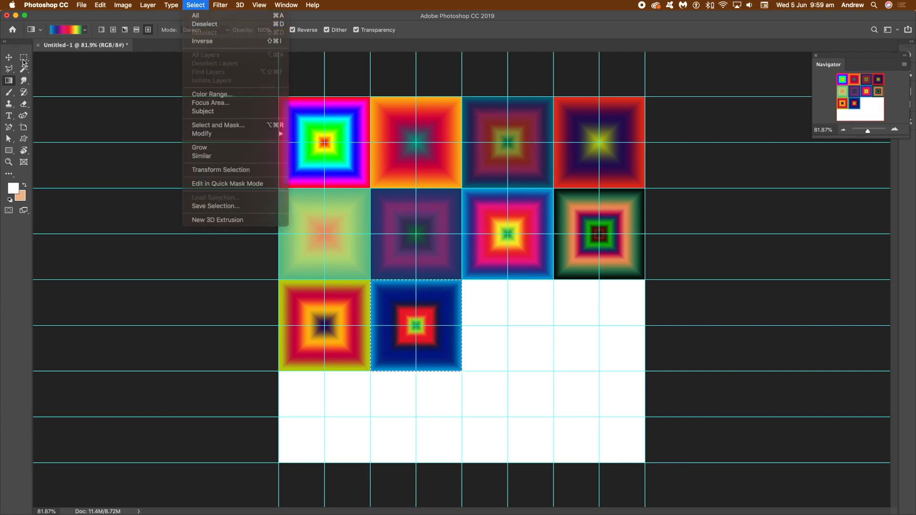
pyautogui.click(24, 58)
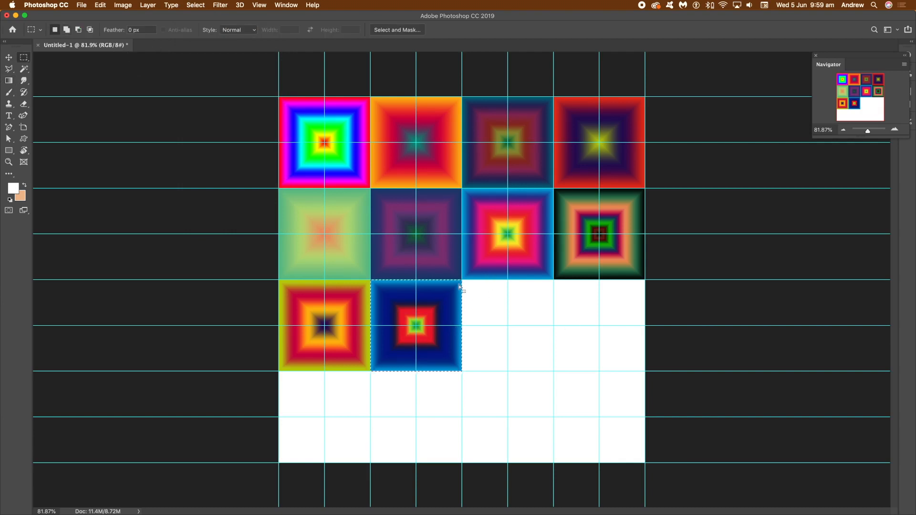
pyautogui.moveTo(436, 311); pyautogui.dragTo(530, 311)
# Fill the selected block with the pale yellow-to-blue pastel diamond gradient, from its center to just past its lower-right corner.
pyautogui.click(9, 81)
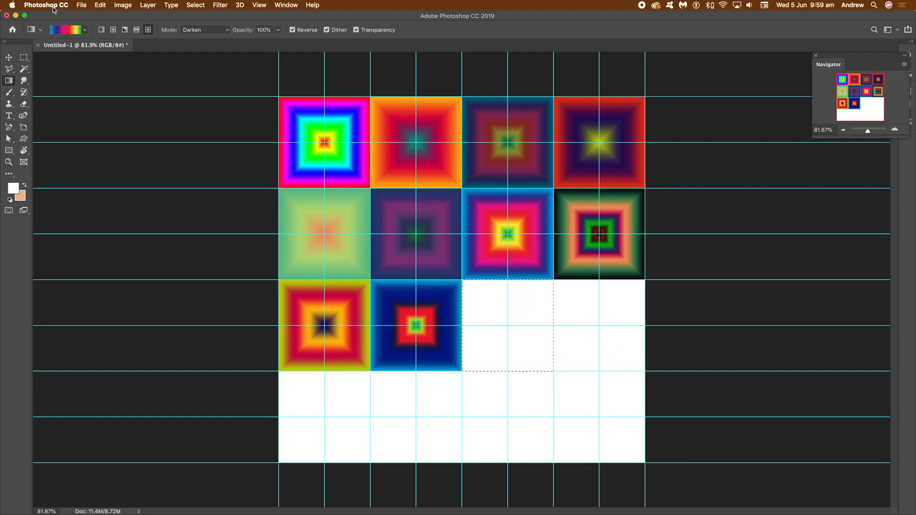
pyautogui.click(84, 30)
pyautogui.click(62, 74)
pyautogui.click(513, 330)
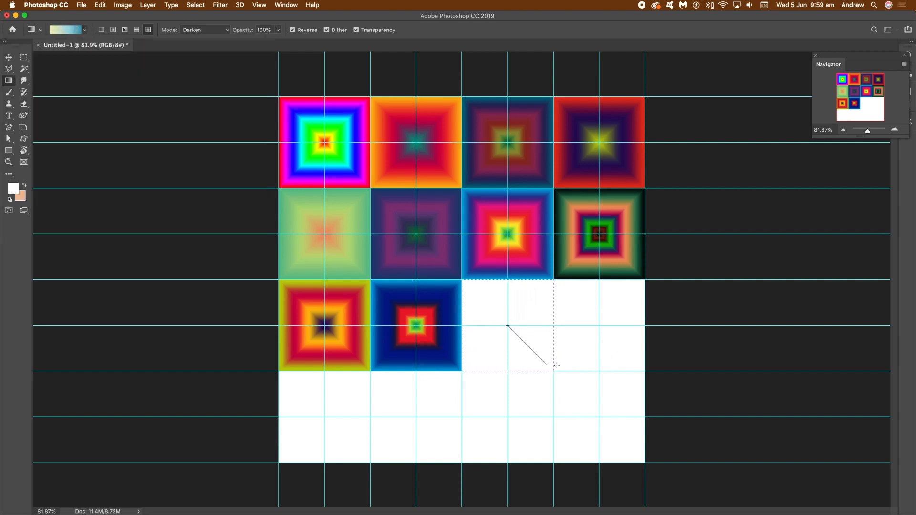
pyautogui.moveTo(561, 371); pyautogui.dragTo(561, 371)
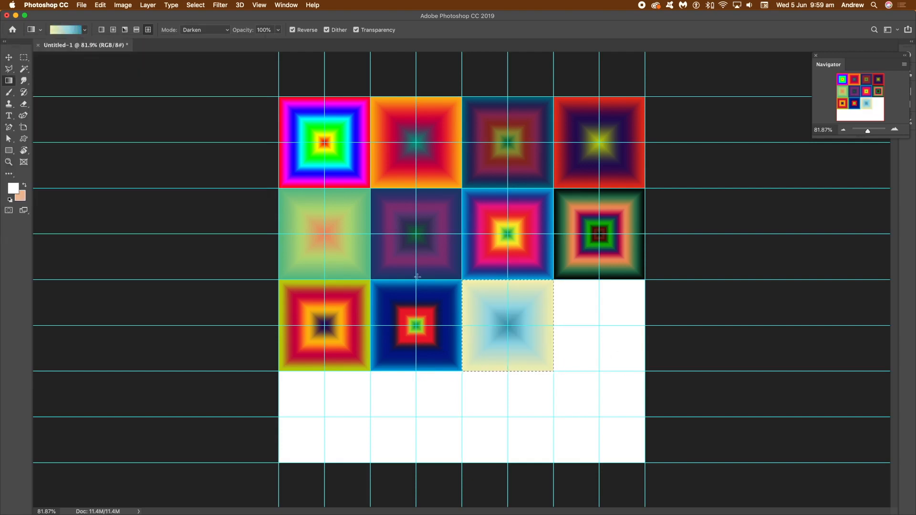
# Move the selection to the third row's fourth block and fill it with the olive, red, orange and dark blue diamond gradient.
pyautogui.click(24, 57)
pyautogui.moveTo(513, 331); pyautogui.dragTo(605, 329)
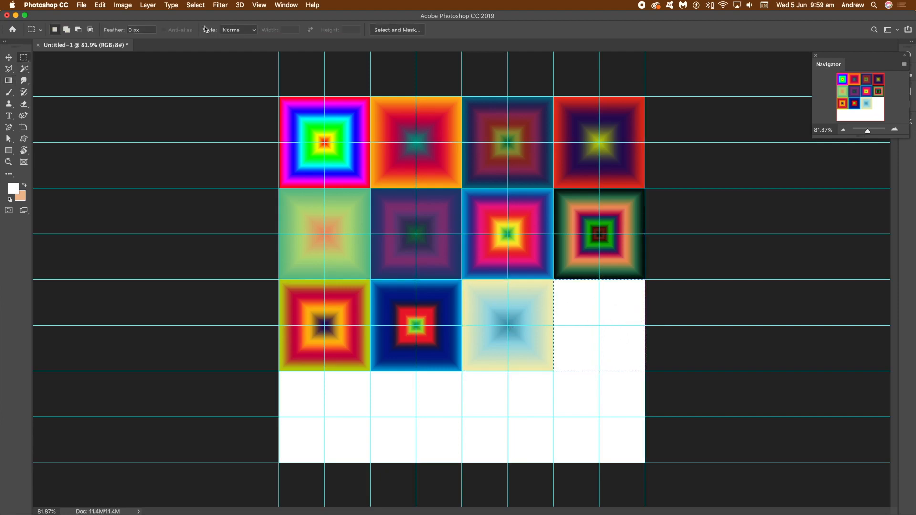
pyautogui.click(9, 81)
pyautogui.click(85, 30)
pyautogui.click(33, 75)
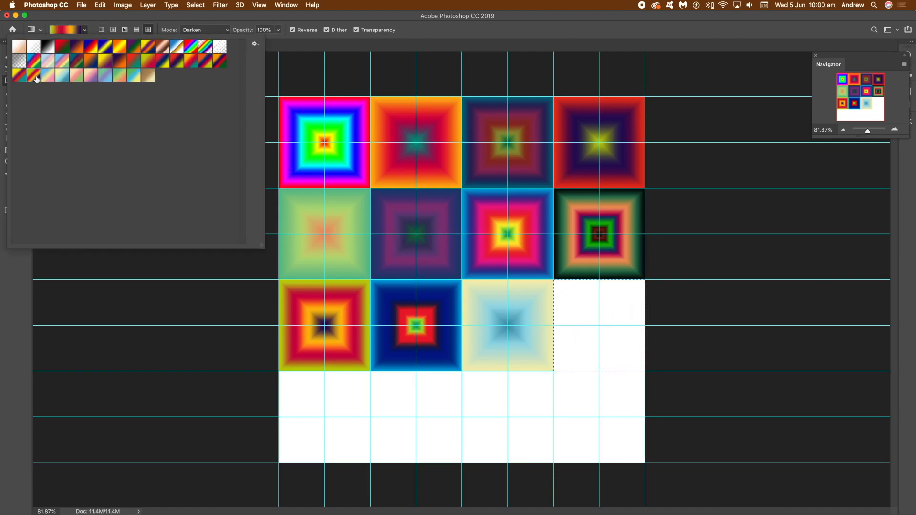
pyautogui.moveTo(599, 326); pyautogui.dragTo(654, 371)
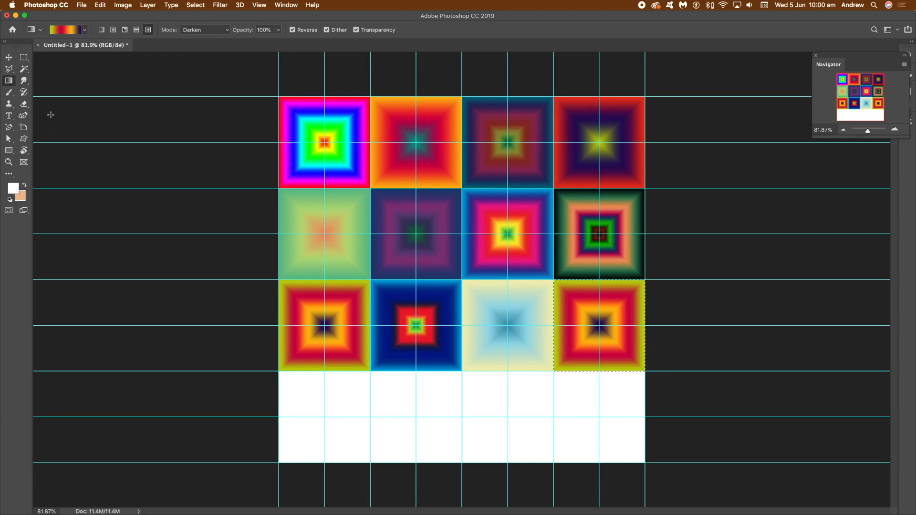
# Overlay the third row's fourth block with the same diamond gradient in Multiply mode, from its center toward its lower-right corner.
pyautogui.click(200, 30)
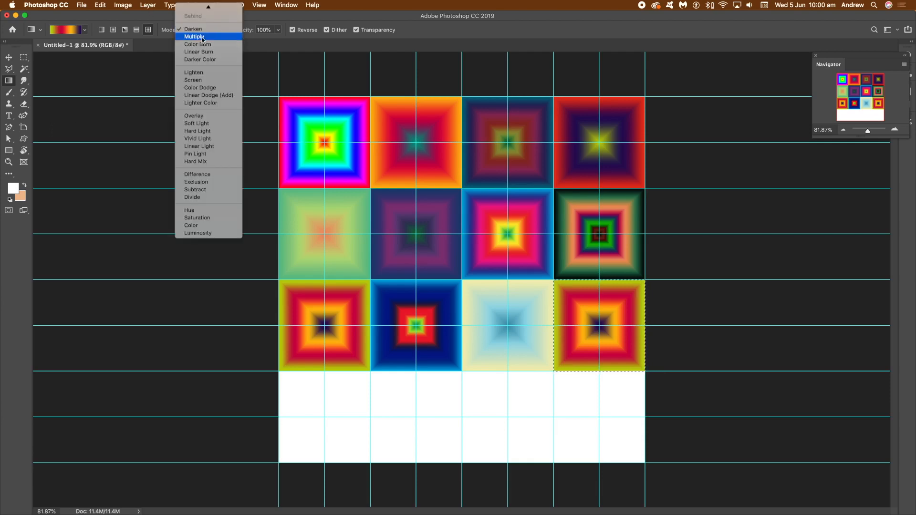
pyautogui.click(200, 38)
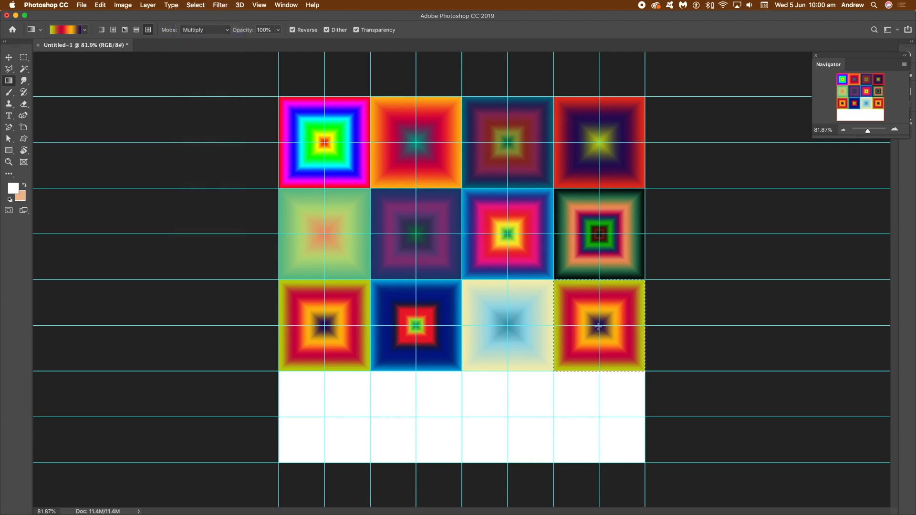
pyautogui.moveTo(629, 349)
pyautogui.mouseDown()
pyautogui.moveTo(604, 329)
pyautogui.moveTo(623, 342)
pyautogui.mouseUp()
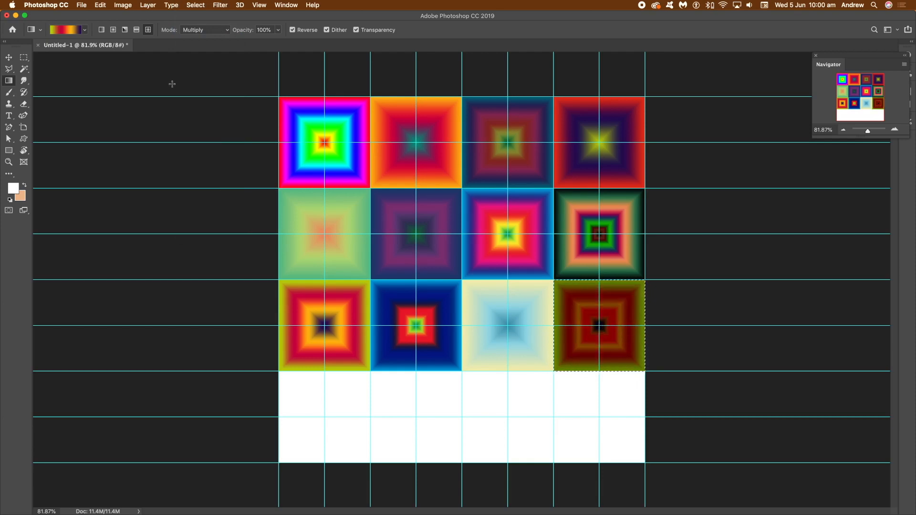
# Move the selection to the fourth row's first block and fill it with the black-and-white diamond gradient from center to lower-right corner.
pyautogui.click(24, 58)
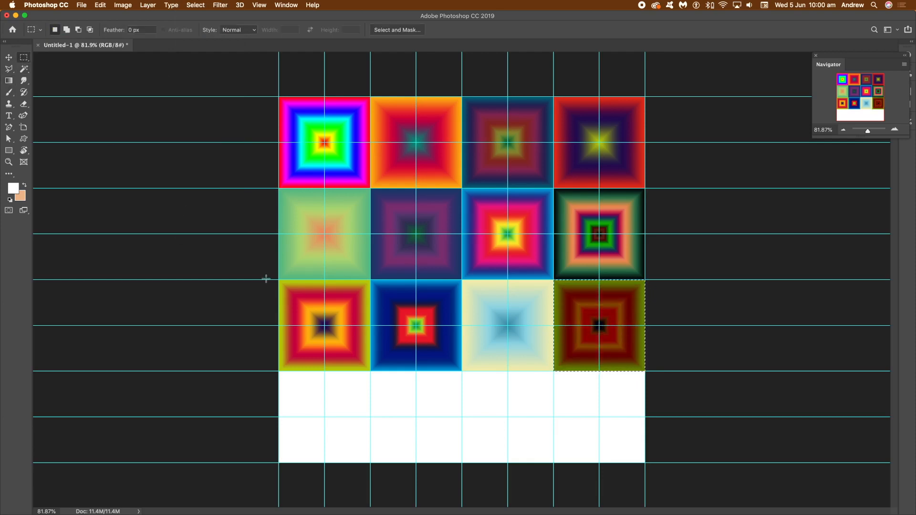
pyautogui.moveTo(621, 347); pyautogui.dragTo(348, 423)
pyautogui.click(9, 81)
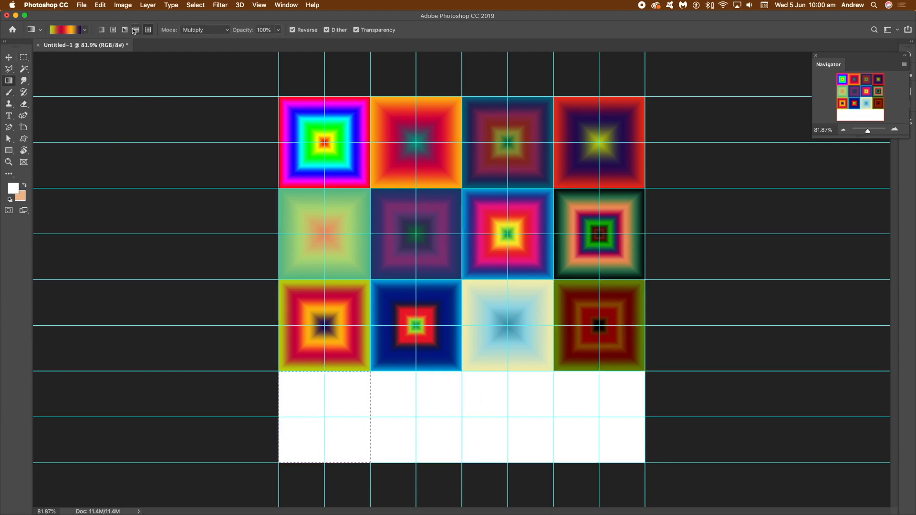
pyautogui.click(85, 30)
pyautogui.click(48, 46)
pyautogui.click(328, 418)
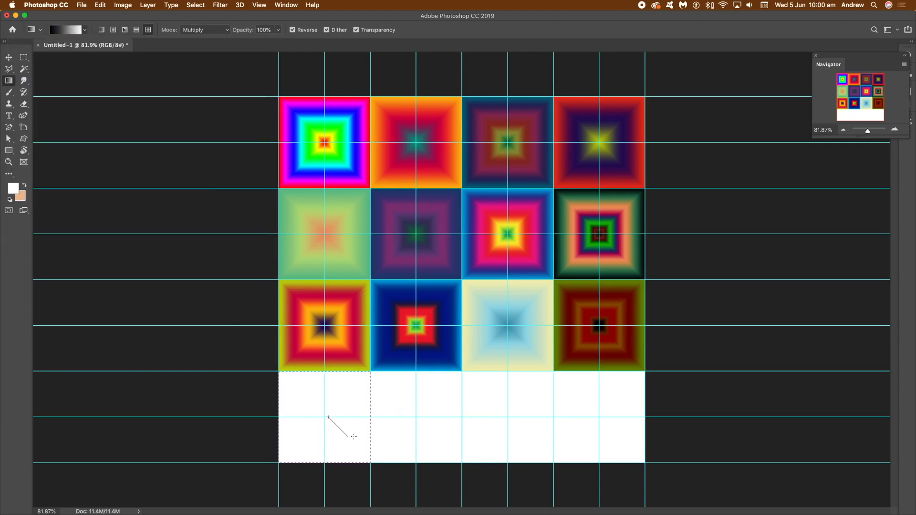
pyautogui.moveTo(353, 436); pyautogui.dragTo(354, 437)
pyautogui.hotkey('ctrl', 'z')
pyautogui.moveTo(382, 457); pyautogui.dragTo(371, 462)
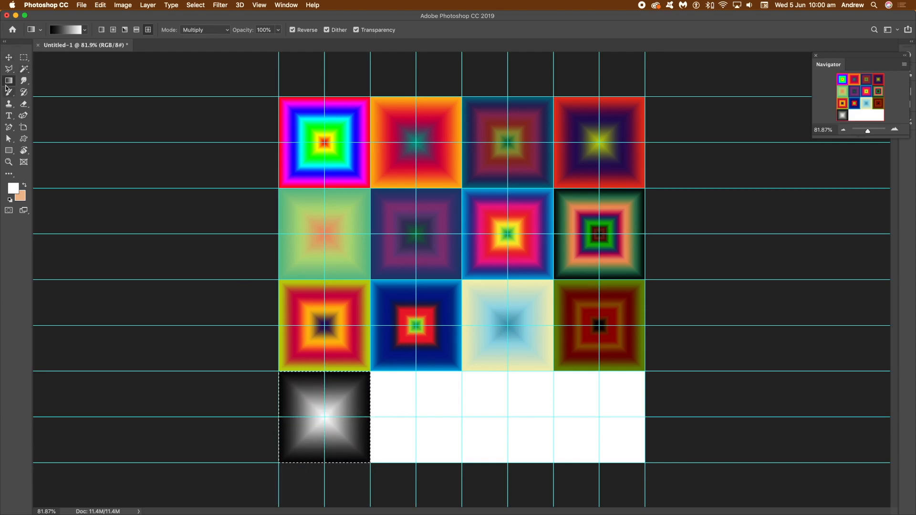
# Move the selection to the fourth row's second block and fill it with the red-to-green diamond gradient.
pyautogui.click(24, 57)
pyautogui.moveTo(353, 390); pyautogui.dragTo(431, 398)
pyautogui.click(8, 80)
pyautogui.click(85, 29)
pyautogui.click(65, 50)
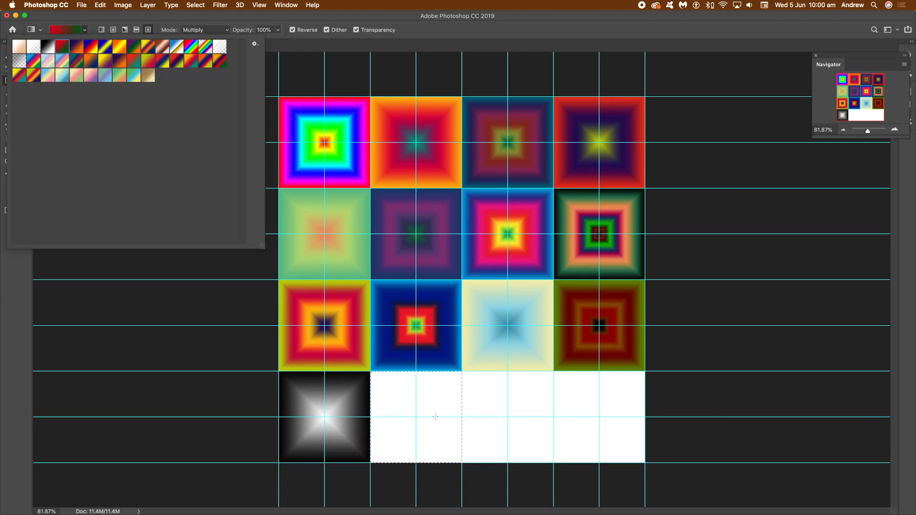
pyautogui.moveTo(416, 418); pyautogui.dragTo(481, 464)
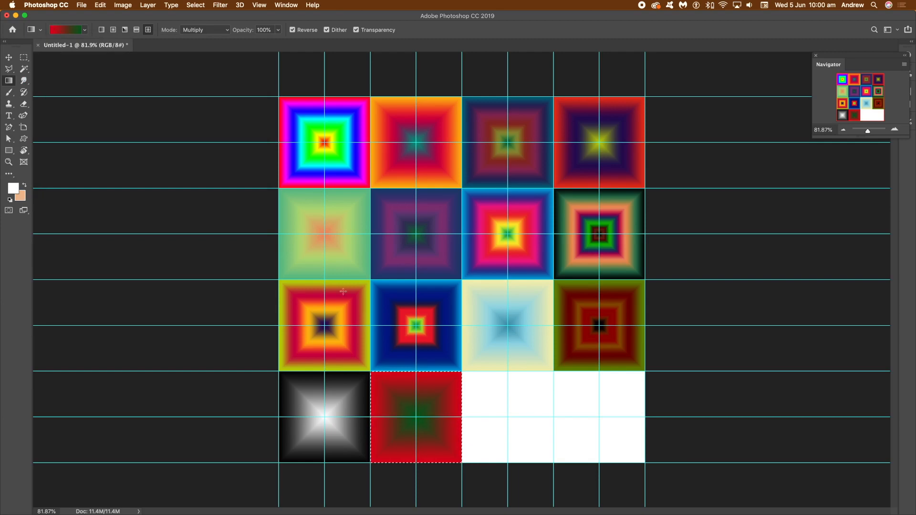
# Move the selection to the third block of the fourth row.
pyautogui.click(25, 59)
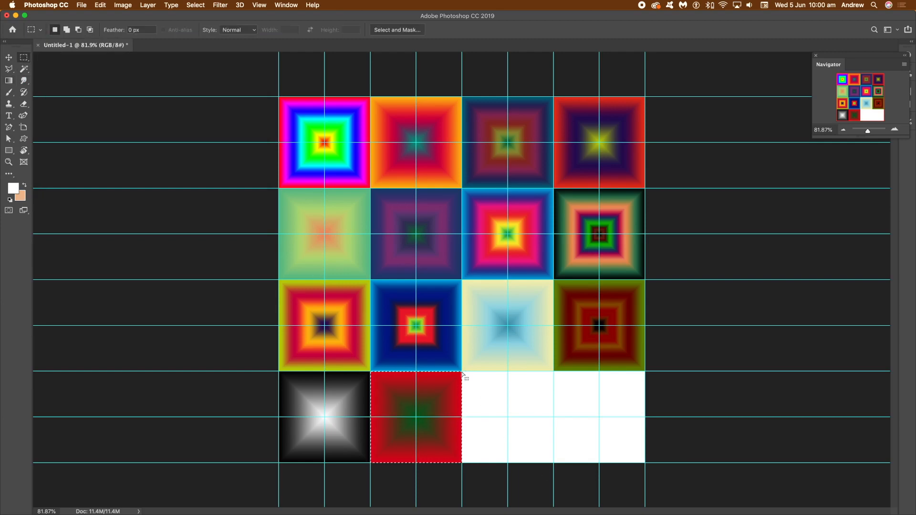
pyautogui.moveTo(444, 428); pyautogui.dragTo(536, 430)
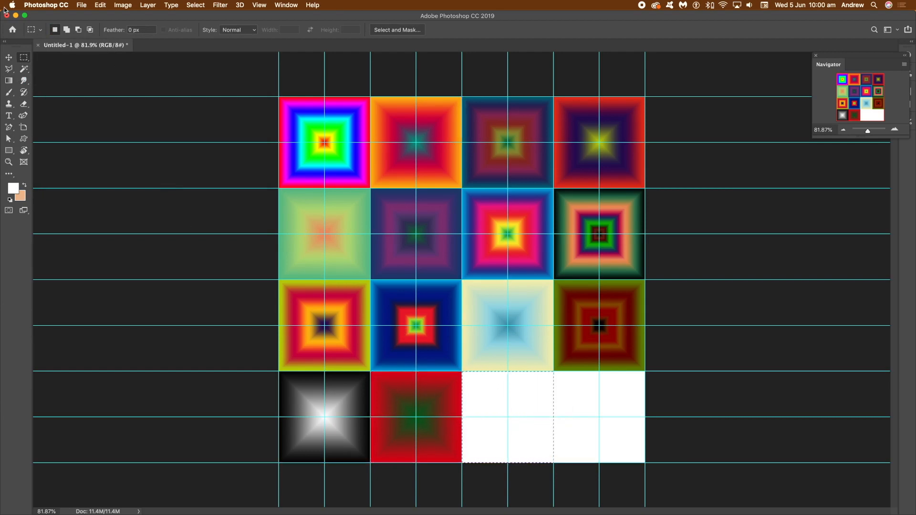
# Fill the fourth row's third block with the red-to-green diamond gradient, starting at its center and extending well beyond the selection.
pyautogui.click(9, 80)
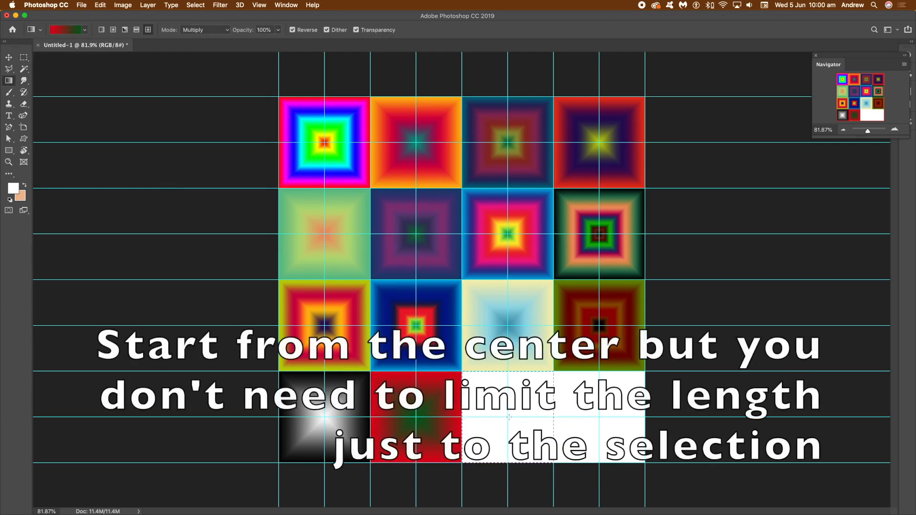
pyautogui.moveTo(404, 319); pyautogui.dragTo(369, 293)
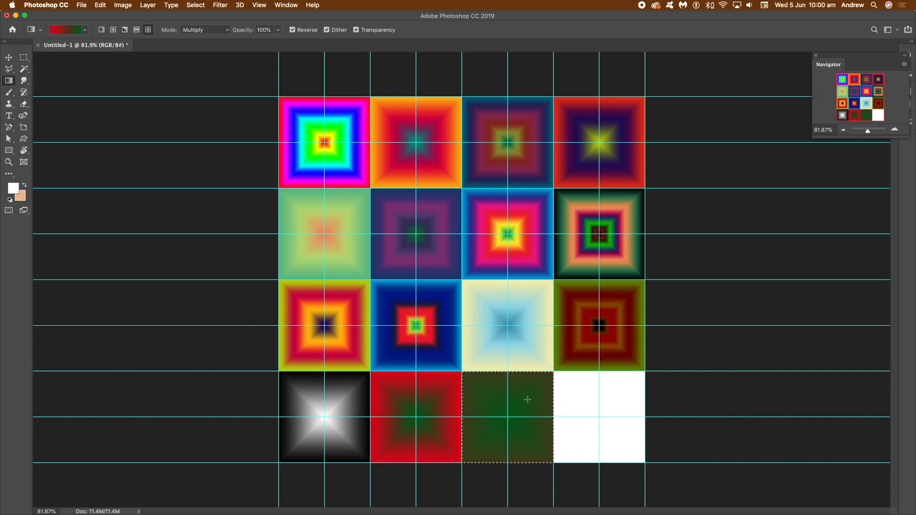
# Move the selection to the fourth row's fourth block and fill it with the blue-yellow-blue diamond gradient from center to corner.
pyautogui.press('m')
pyautogui.moveTo(497, 397); pyautogui.dragTo(587, 397)
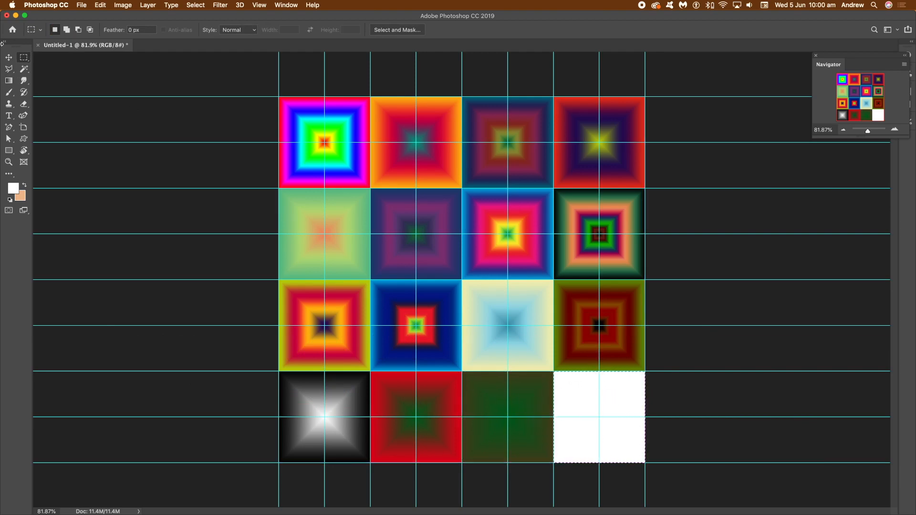
pyautogui.click(9, 81)
pyautogui.click(86, 32)
pyautogui.click(105, 46)
pyautogui.click(600, 414)
pyautogui.moveTo(600, 413); pyautogui.dragTo(558, 374)
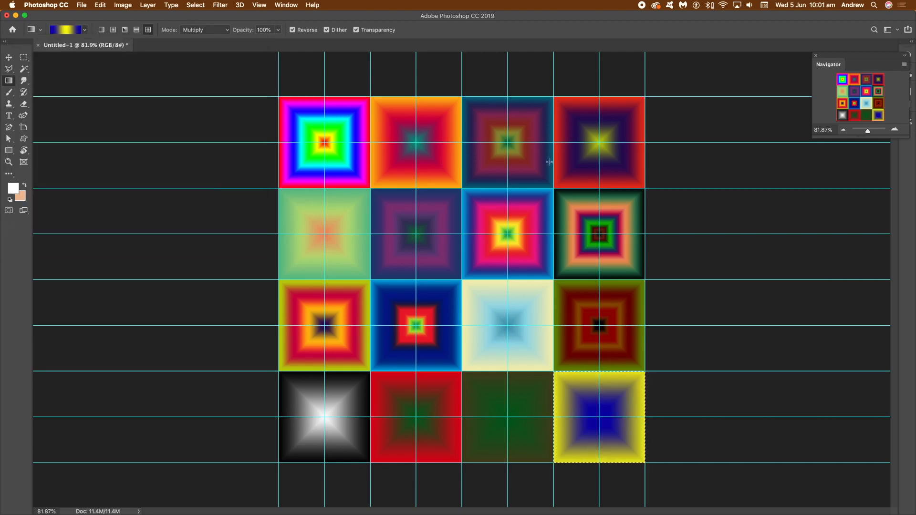
# Deselect the last block and clear all guides from the document.
pyautogui.click(192, 5)
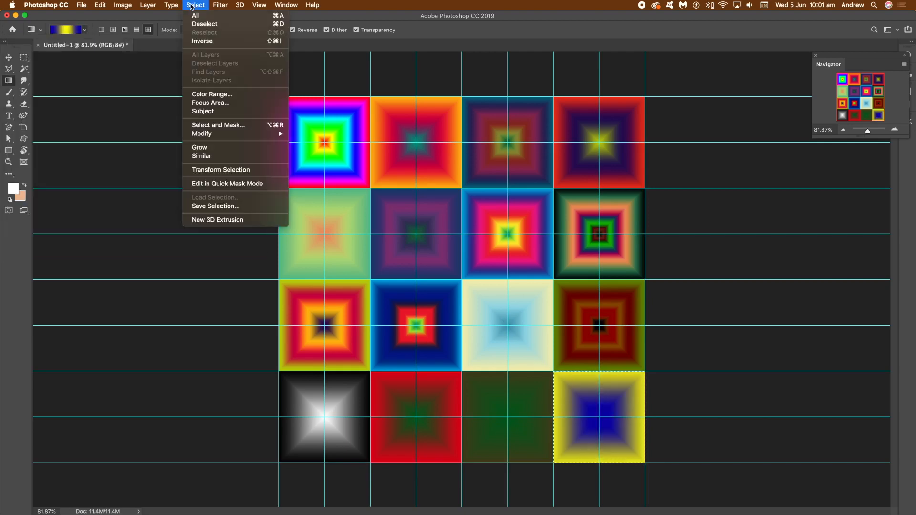
pyautogui.click(204, 23)
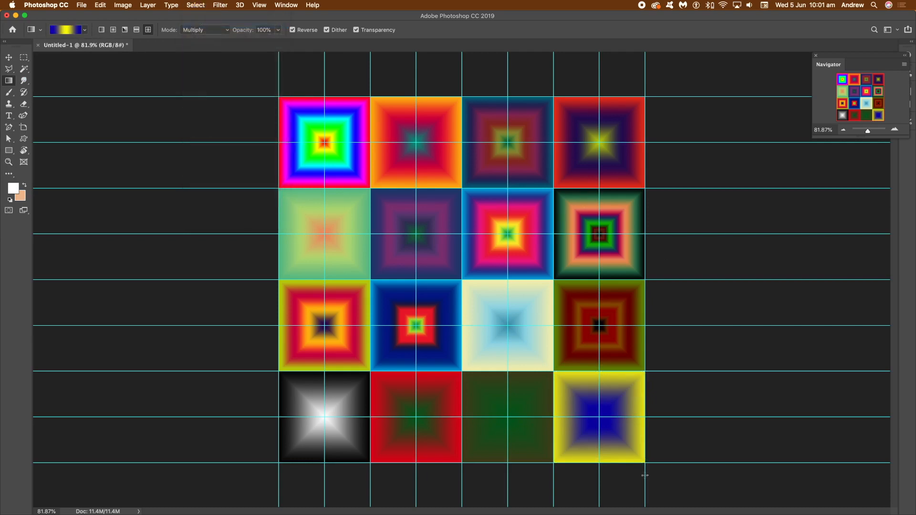
pyautogui.click(234, 6)
pyautogui.moveTo(259, 6)
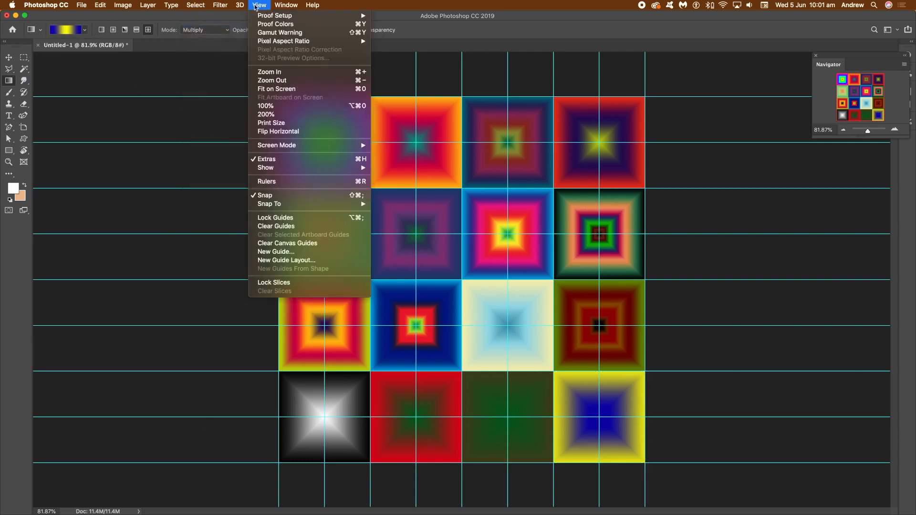
pyautogui.click(286, 226)
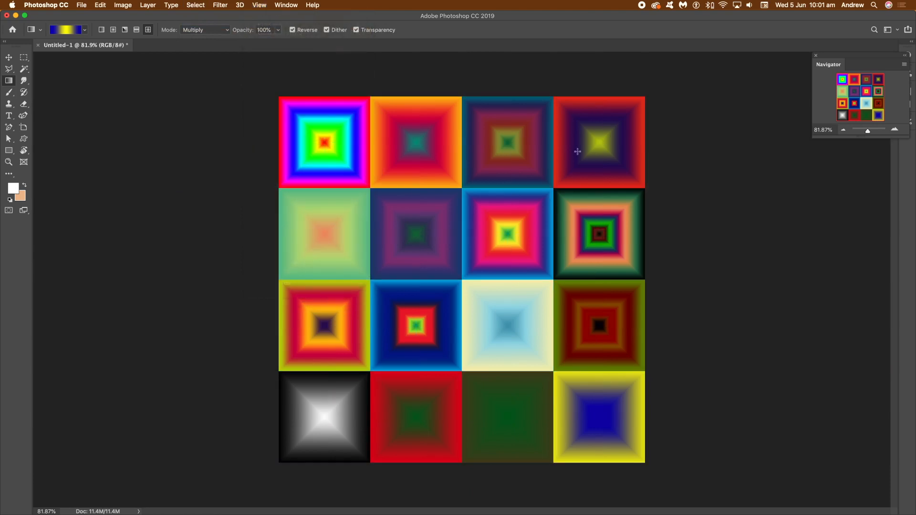